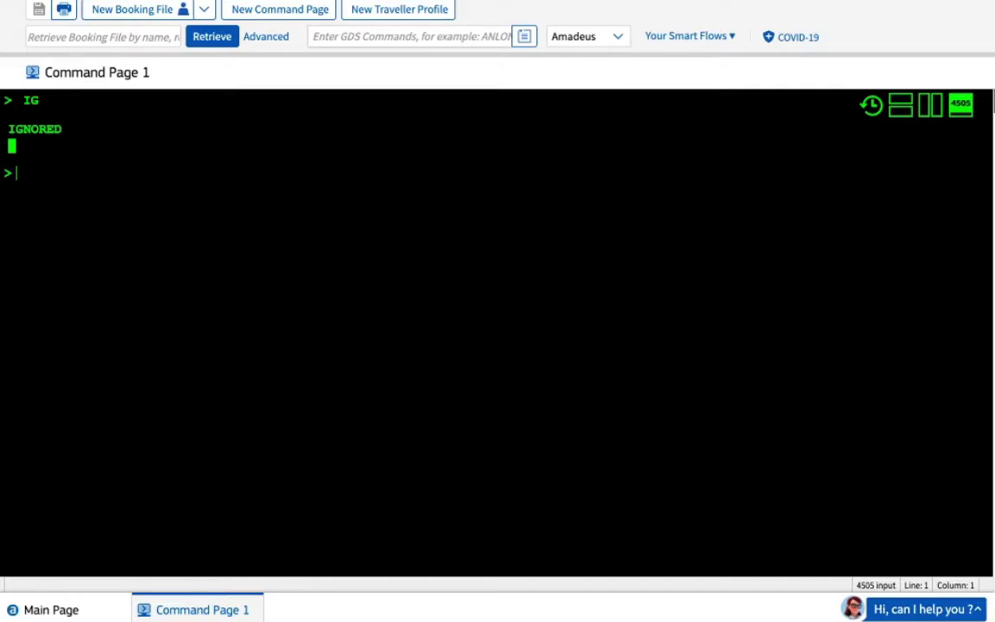
# Type the notes heading 'QUEUES - LINE' at the command prompt
pyautogui.write('QUEUES')
pyautogui.write('- ')
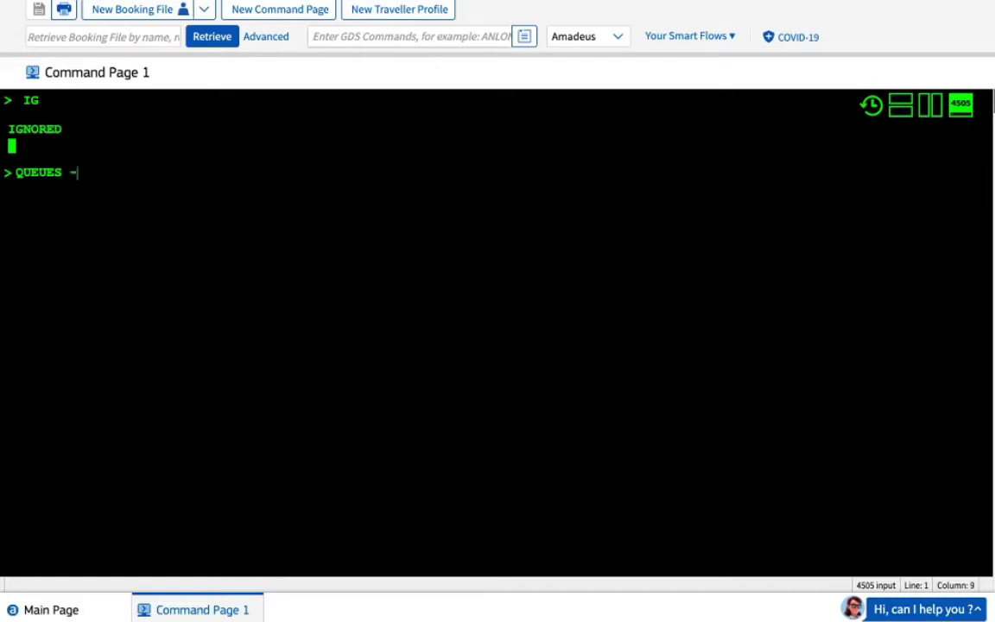
pyautogui.write('LINE')
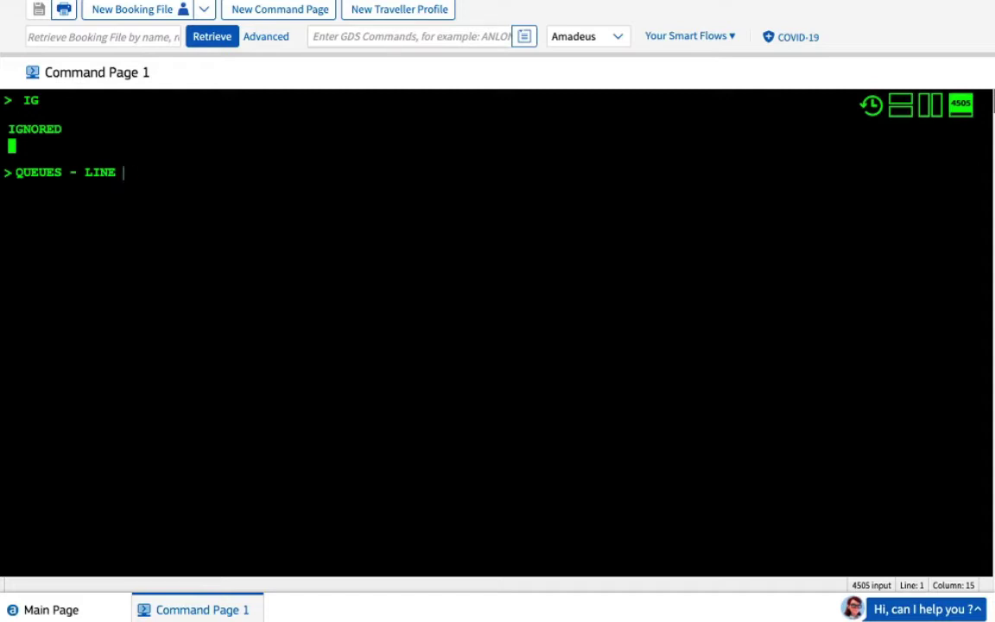
# Append '---- SC' after 'QUEUES - LINE' on the notes line
pyautogui.write('---- SC')
# Append '- ISSUE - SSR MEAL SEAT WCHR' to the notes line
pyautogui.write('- ISSUE')
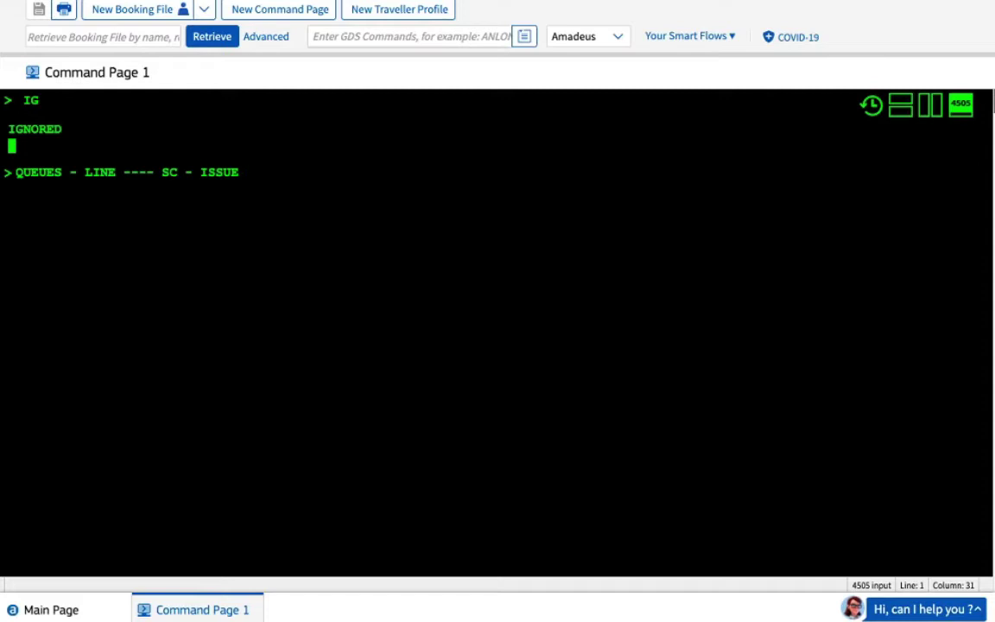
pyautogui.write('- SSR MEAL SEAT ')
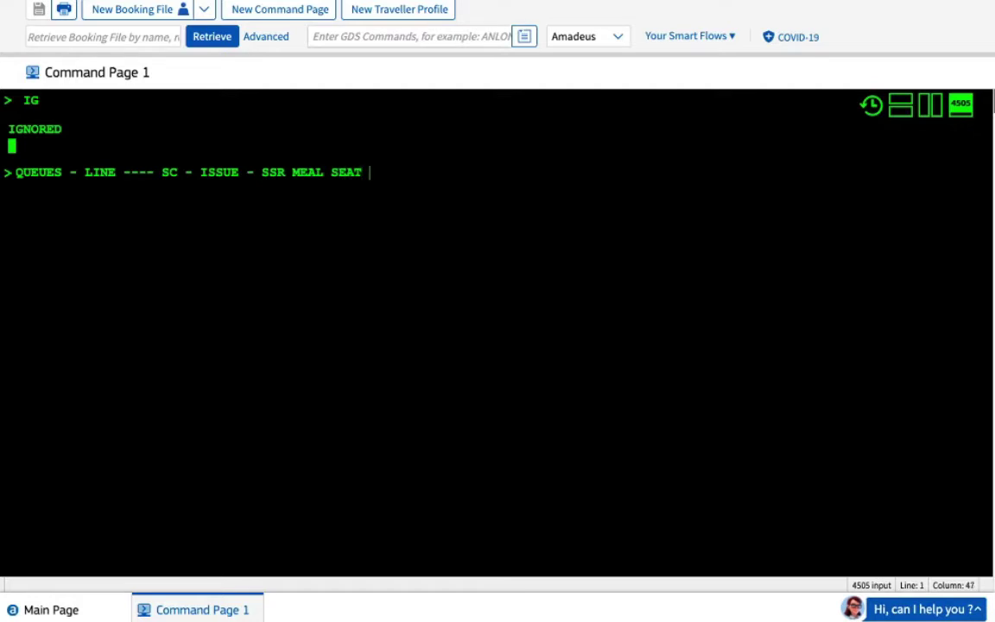
pyautogui.write('WCHR')
# Erase the notes line and rewrite it as 'QUEUE - CAT - DRWR ..... SC - Q ... CAT -'
pyautogui.hotkey('shift', 'Home')
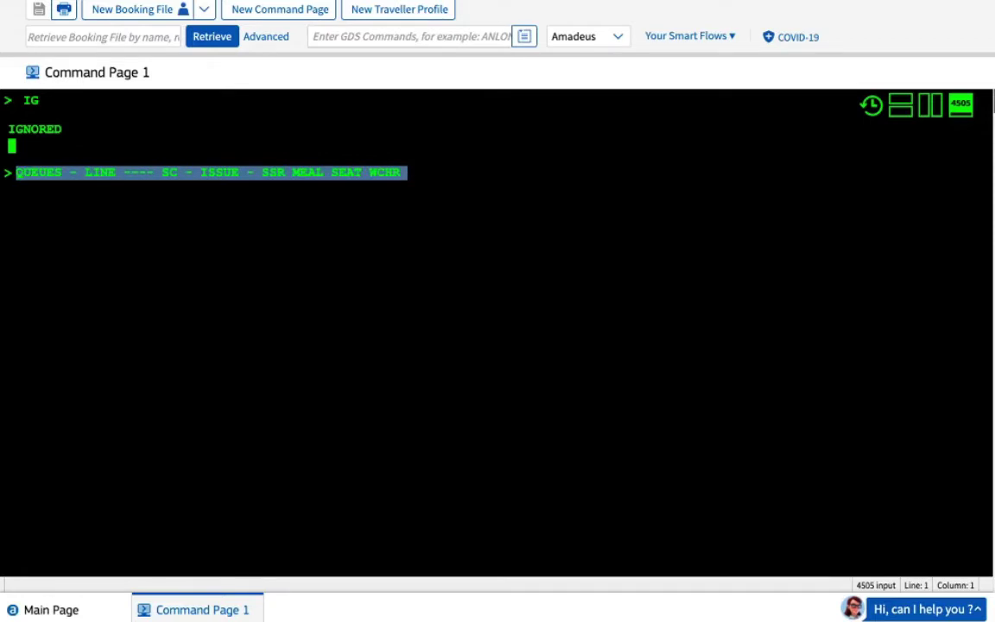
pyautogui.press('BackSpace')
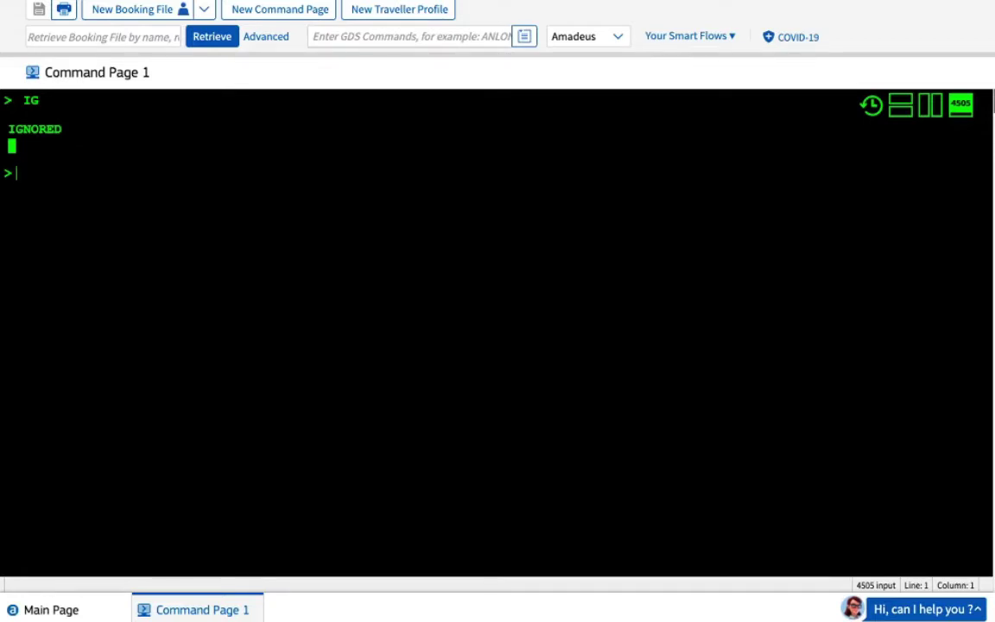
pyautogui.write('QUEUE - CAT - DR')
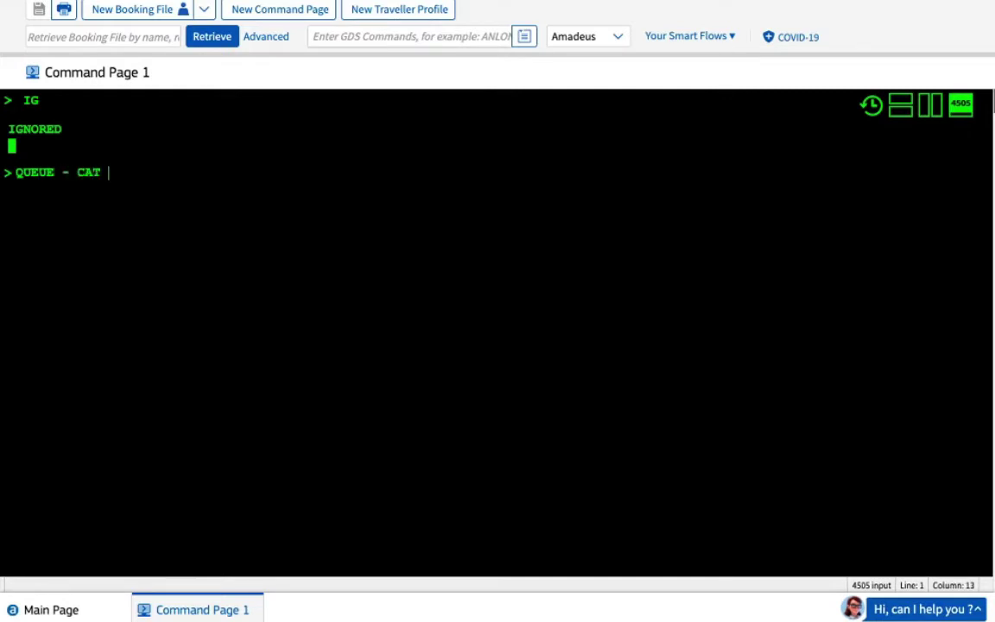
pyautogui.write('WR')
pyautogui.write('..... SC ')
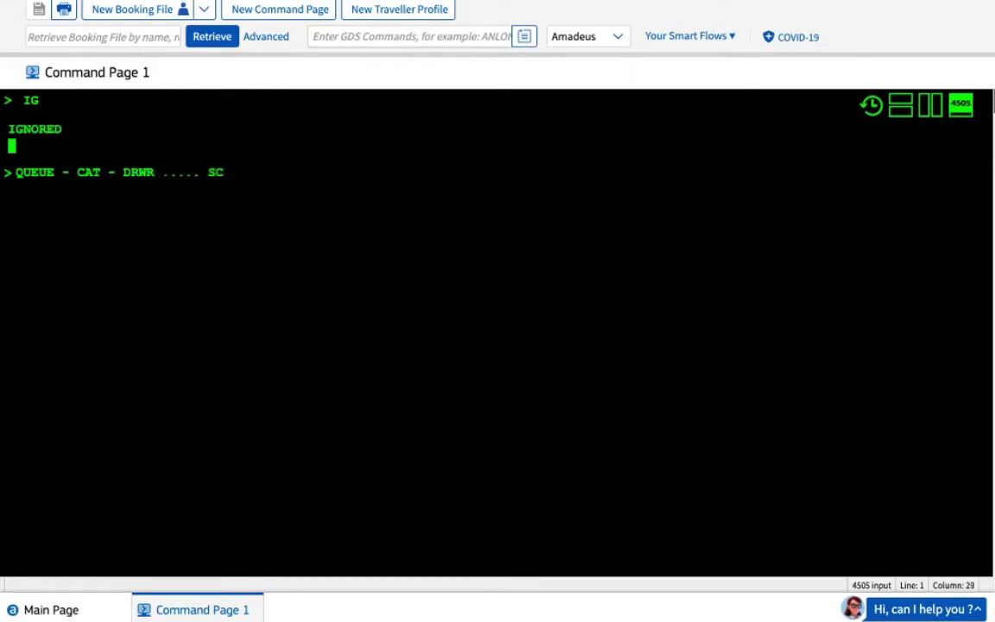
pyautogui.write('- Q ...')
pyautogui.write('CAT')
pyautogui.write('-')
# Add 'URGENT 15 DAYS - BEYOND 15 DAYS' to the note, fixing a typo
pyautogui.write('URGENT ')
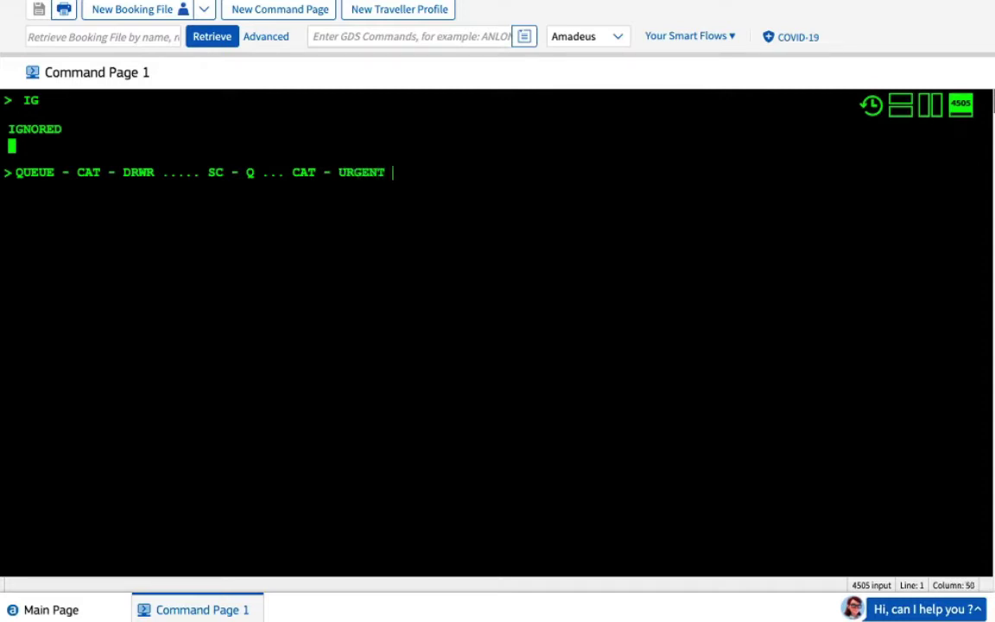
pyautogui.write('15 DAYS')
pyautogui.rightClick(210, 171)
pyautogui.click(246, 170)
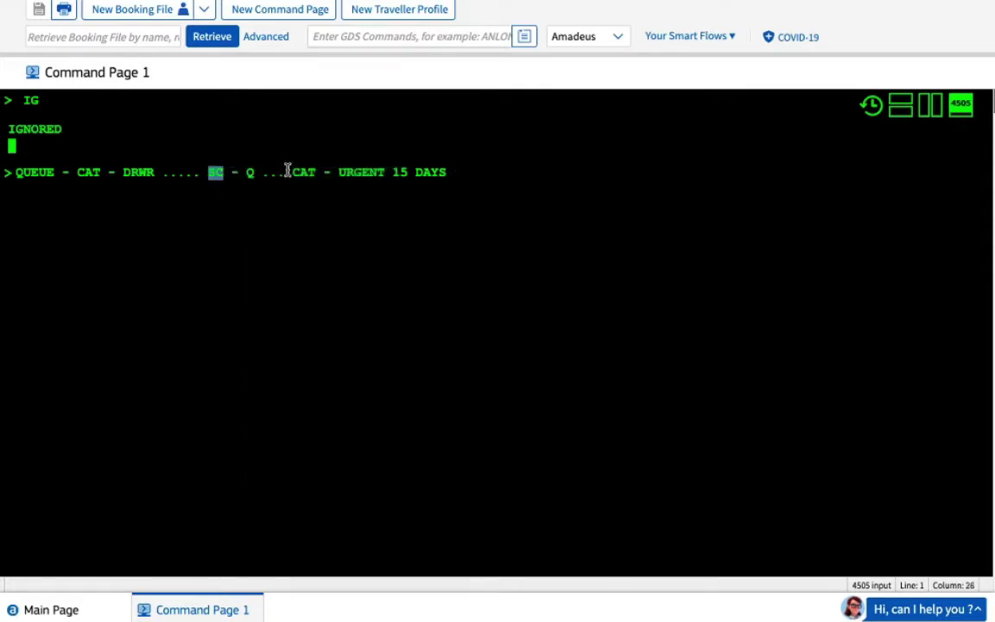
pyautogui.click(472, 168)
pyautogui.write('- BEO')
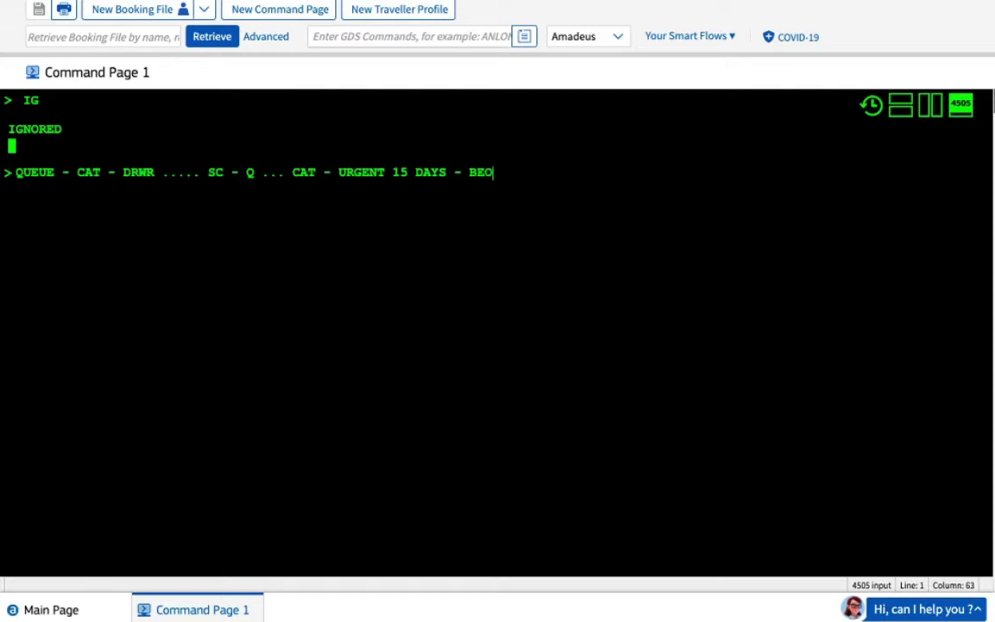
pyautogui.press('BackSpace')
pyautogui.write('YOND 15 DAYS')
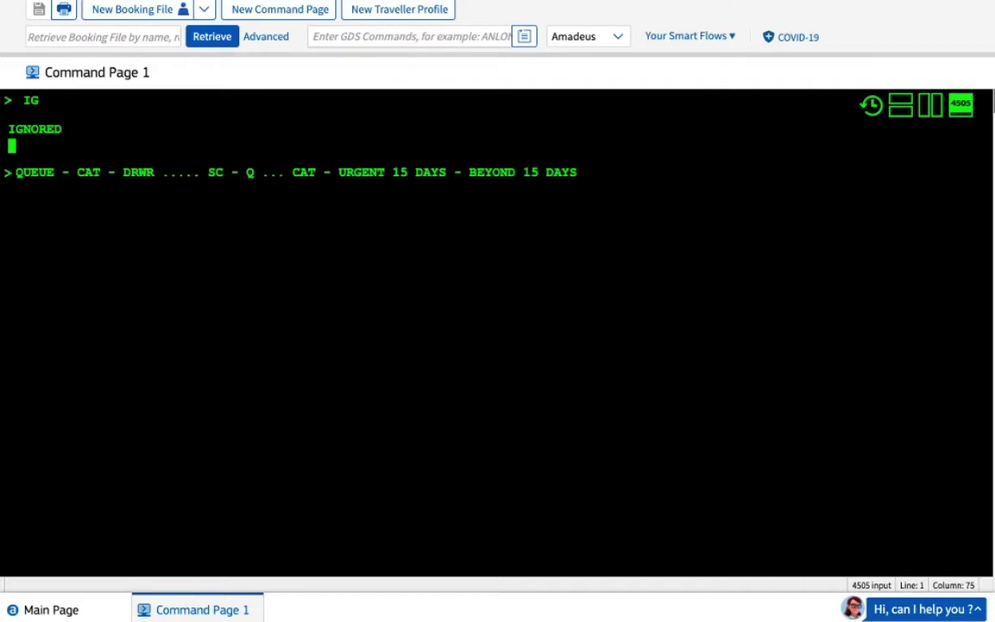
# Continue the note with 'DRWR - 2 DAYS ... 2-5' and the 6-15 day range
pyautogui.write('...... DRWER')
pyautogui.press('BackSpace')
pyautogui.press('BackSpace')
pyautogui.press('BackSpace')
pyautogui.write('R -')
pyautogui.write('2 DAYS')
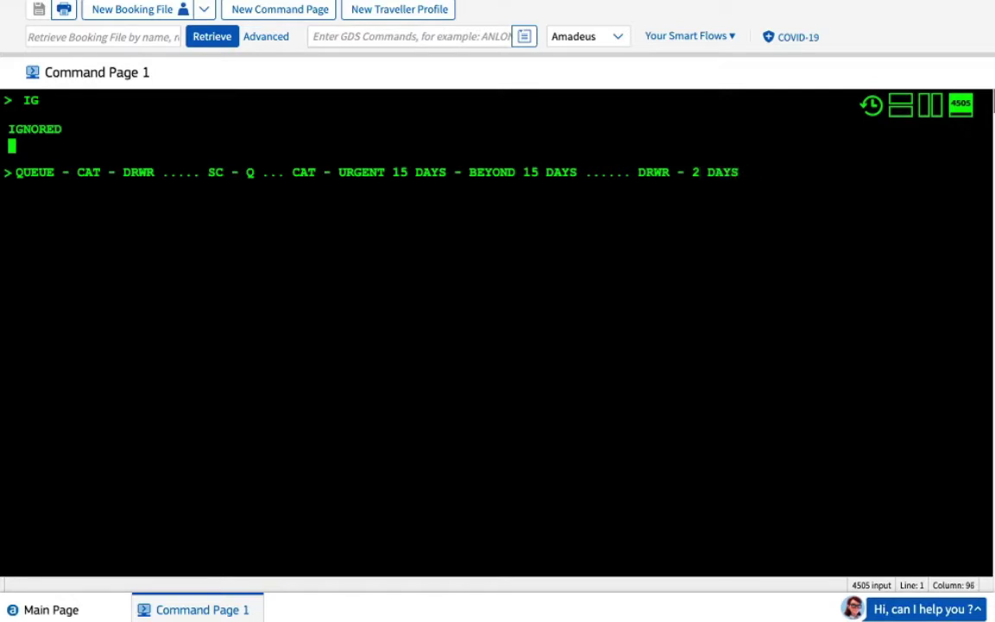
pyautogui.write(' ... 2')
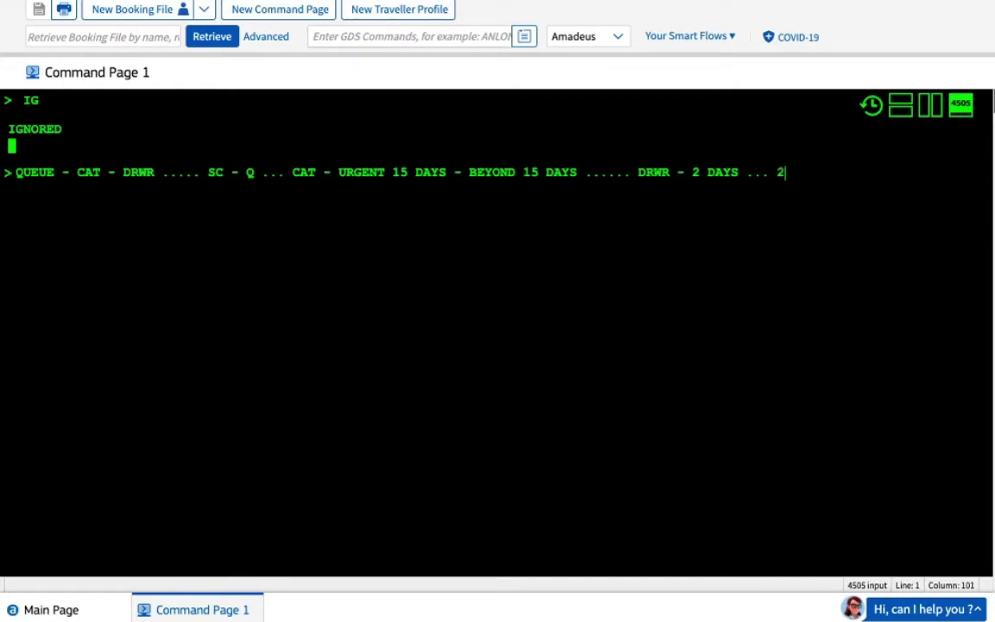
pyautogui.write('-5 DRWE')
pyautogui.write('- ')
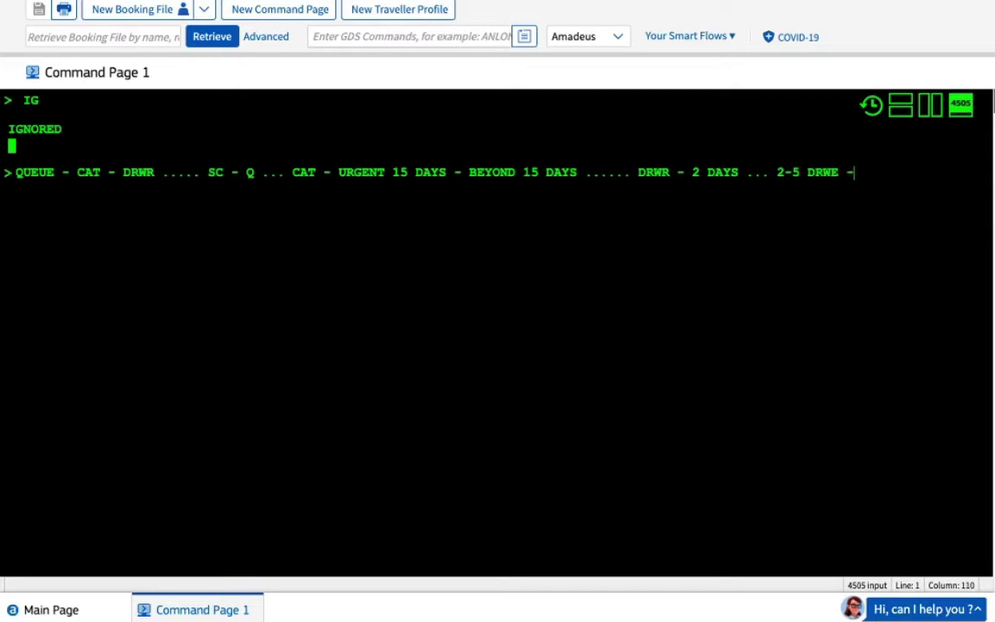
pyautogui.write('6-15 - 3')
pyautogui.press('BackSpace')
pyautogui.press('BackSpace')
pyautogui.press('BackSpace')
pyautogui.press('BackSpace')
pyautogui.press('BackSpace')
pyautogui.press('BackSpace')
pyautogui.press('BackSpace')
pyautogui.press('BackSpace')
pyautogui.press('BackSpace')
pyautogui.press('BackSpace')
pyautogui.press('BackSpace')
pyautogui.press('BackSpace')
pyautogui.press('BackSpace')
pyautogui.press('BackSpace')
pyautogui.press('BackSpace')
pyautogui.press('BackSpace')
pyautogui.press('BackSpace')
pyautogui.press('BackSpace')
pyautogui.press('BackSpace')
pyautogui.press('BackSpace')
pyautogui.press('BackSpace')
pyautogui.press('BackSpace')
pyautogui.press('BackSpace')
pyautogui.press('BackSpace')
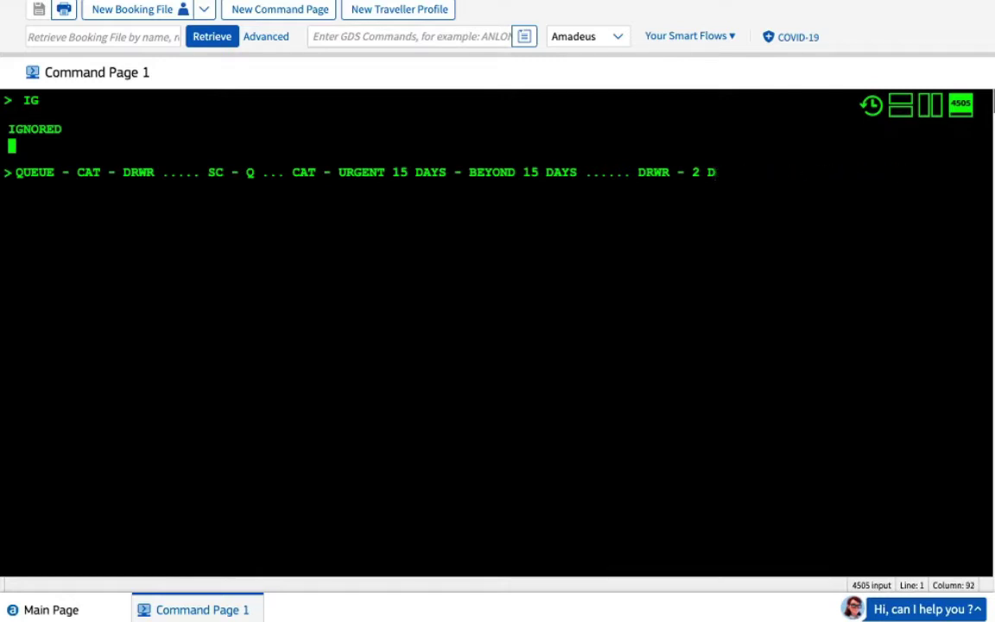
# Erase the note and run QT to list queue counts for queues 1, 4, 7, 12 and 87
pyautogui.press('BackSpace')
pyautogui.press('BackSpace')
pyautogui.press('BackSpace')
pyautogui.press('BackSpace')
pyautogui.press('BackSpace')
pyautogui.press('BackSpace')
pyautogui.press('BackSpace')
pyautogui.press('BackSpace')
pyautogui.press('BackSpace')
pyautogui.press('BackSpace')
pyautogui.press('BackSpace')
pyautogui.press('BackSpace')
pyautogui.press('BackSpace')
pyautogui.press('BackSpace')
pyautogui.press('BackSpace')
pyautogui.press('BackSpace')
pyautogui.press('BackSpace')
pyautogui.press('BackSpace')
pyautogui.press('BackSpace')
pyautogui.press('BackSpace')
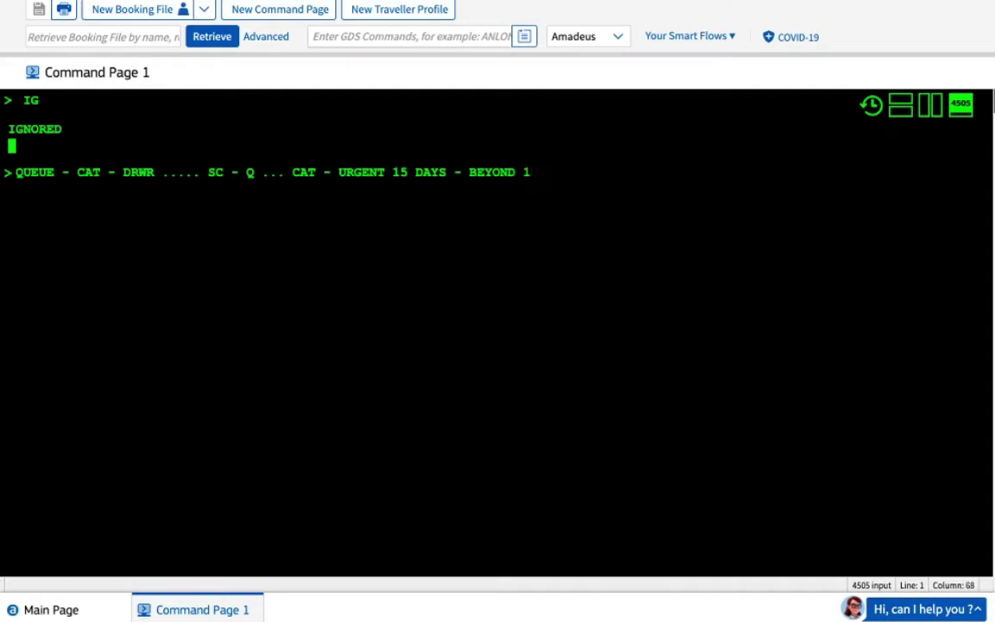
pyautogui.press('BackSpace')
pyautogui.press('BackSpace')
pyautogui.press('BackSpace')
pyautogui.press('BackSpace')
pyautogui.press('BackSpace')
pyautogui.press('BackSpace')
pyautogui.press('BackSpace')
pyautogui.press('BackSpace')
pyautogui.press('BackSpace')
pyautogui.press('BackSpace')
pyautogui.press('BackSpace')
pyautogui.press('BackSpace')
pyautogui.press('BackSpace')
pyautogui.press('BackSpace')
pyautogui.press('BackSpace')
pyautogui.press('BackSpace')
pyautogui.press('BackSpace')
pyautogui.press('BackSpace')
pyautogui.press('BackSpace')
pyautogui.press('BackSpace')
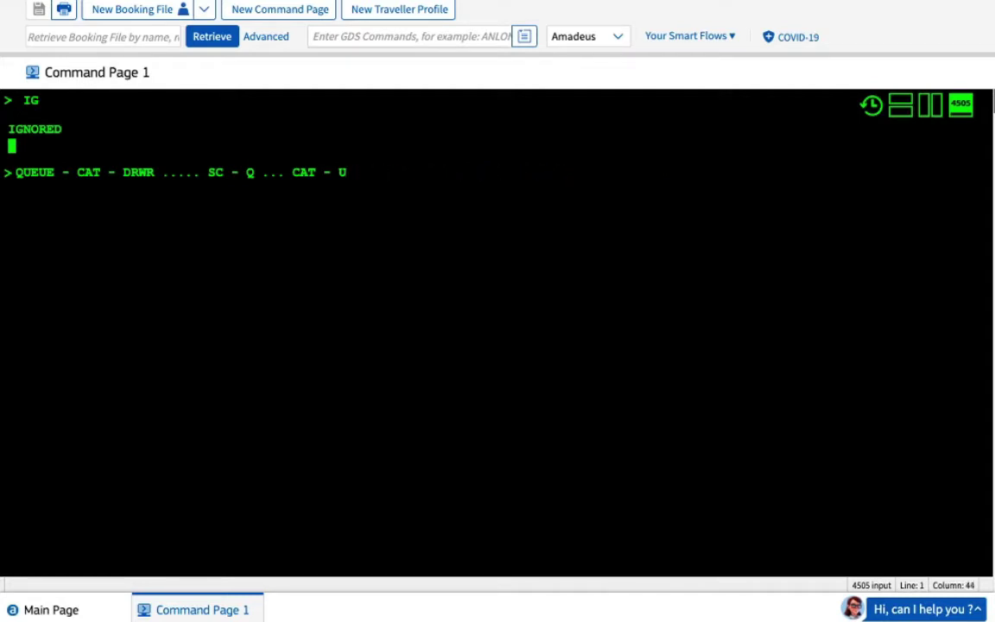
pyautogui.press('BackSpace')
pyautogui.press('BackSpace')
pyautogui.press('BackSpace')
pyautogui.press('BackSpace')
pyautogui.press('BackSpace')
pyautogui.press('BackSpace')
pyautogui.press('BackSpace')
pyautogui.press('BackSpace')
pyautogui.press('BackSpace')
pyautogui.press('BackSpace')
pyautogui.press('BackSpace')
pyautogui.press('BackSpace')
pyautogui.press('BackSpace')
pyautogui.press('BackSpace')
pyautogui.press('BackSpace')
pyautogui.press('BackSpace')
pyautogui.press('BackSpace')
pyautogui.press('BackSpace')
pyautogui.press('BackSpace')
pyautogui.press('BackSpace')
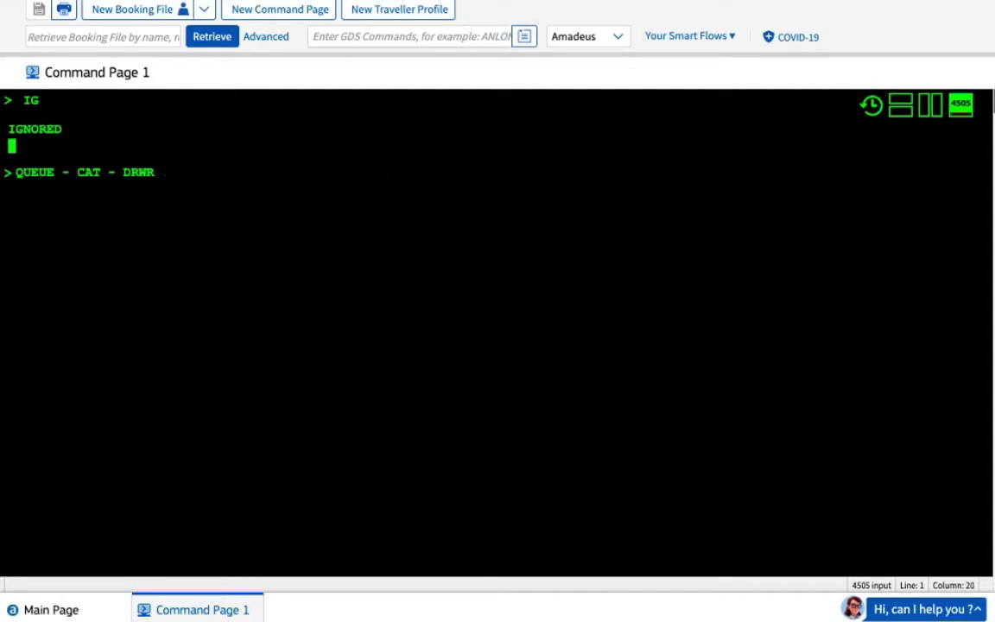
pyautogui.press('BackSpace')
pyautogui.press('BackSpace')
pyautogui.press('BackSpace')
pyautogui.press('BackSpace')
pyautogui.press('BackSpace')
pyautogui.press('BackSpace')
pyautogui.press('BackSpace')
pyautogui.press('BackSpace')
pyautogui.press('BackSpace')
pyautogui.press('BackSpace')
pyautogui.press('BackSpace')
pyautogui.press('BackSpace')
pyautogui.press('BackSpace')
pyautogui.press('BackSpace')
pyautogui.press('BackSpace')
pyautogui.press('BackSpace')
pyautogui.press('BackSpace')
pyautogui.press('BackSpace')
pyautogui.press('BackSpace')
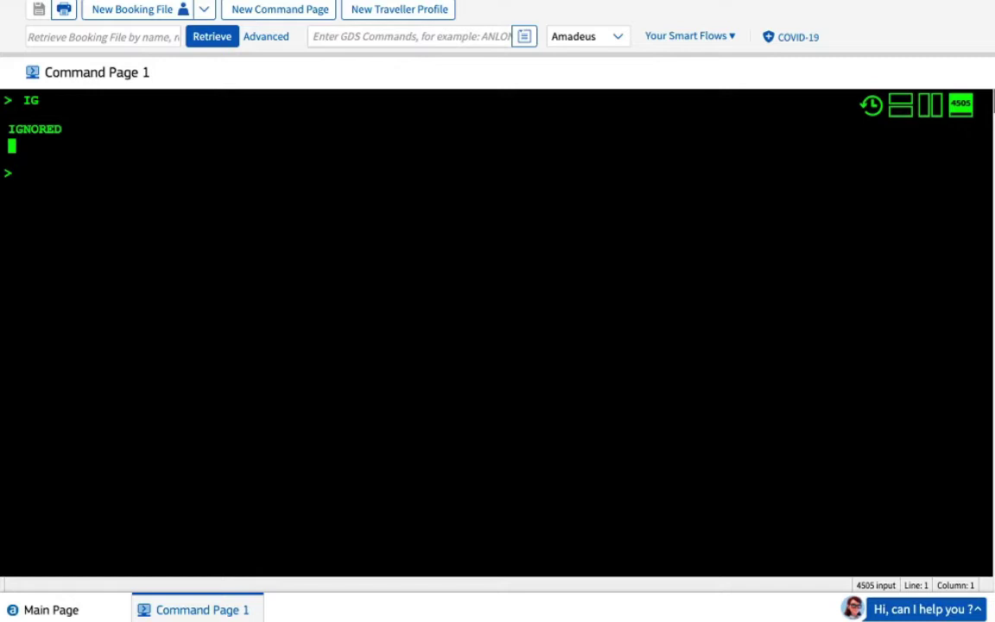
pyautogui.write('QT')
pyautogui.press('Return')
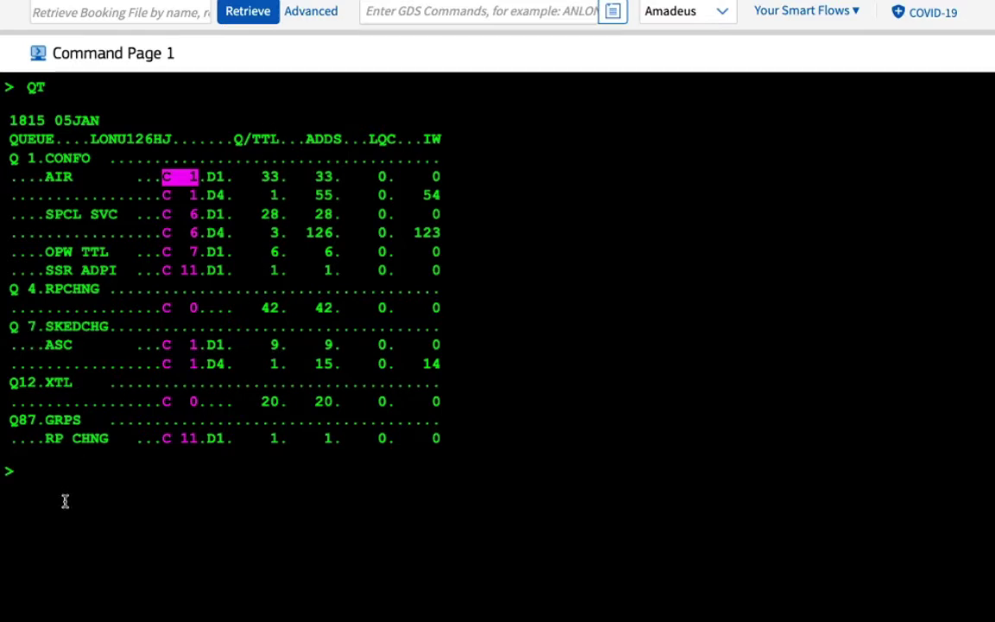
pyautogui.click(82, 469)
pyautogui.write('MD')
# Scroll down with MD and redisplay the queue count table with QT
pyautogui.press('Return')
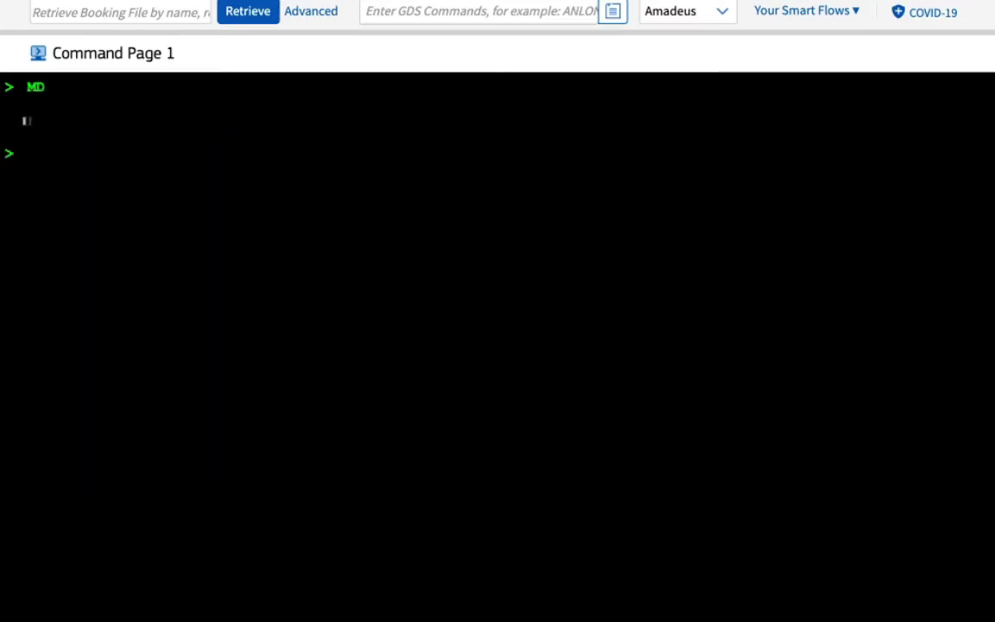
pyautogui.write('QT')
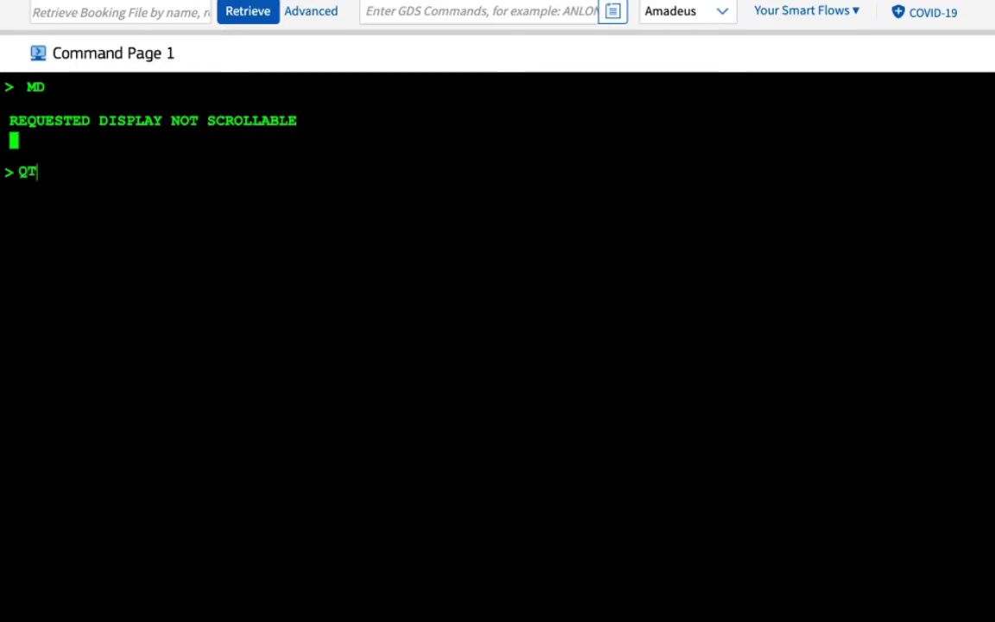
pyautogui.press('Return')
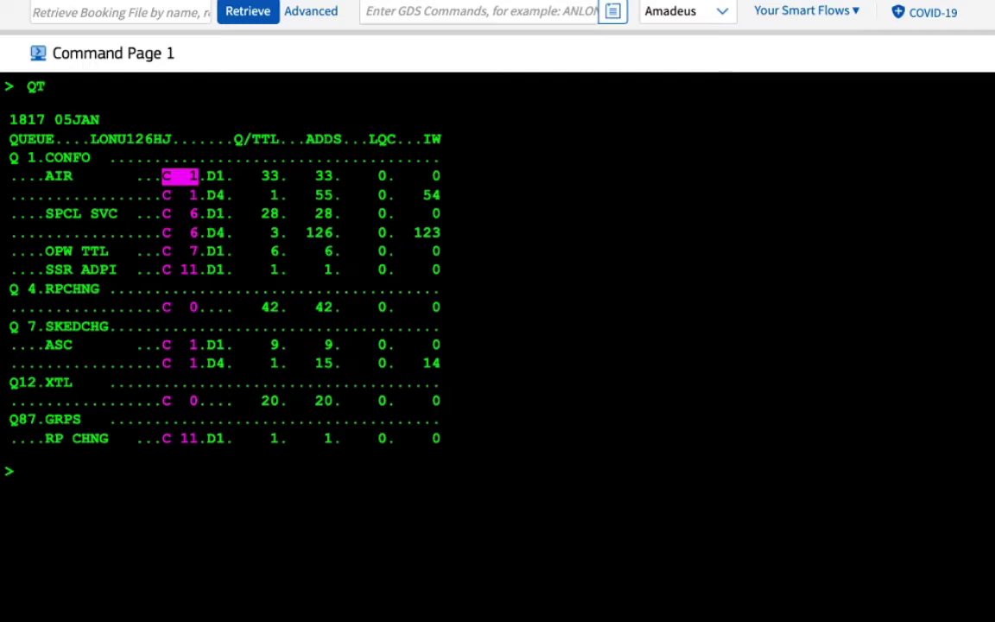
# Select the queue 7 ASC C1 D1 row and run QS7C1D1, opening its 8 queued bookings
pyautogui.press('Down')
pyautogui.press('Down')
pyautogui.press('Down')
pyautogui.press('Down')
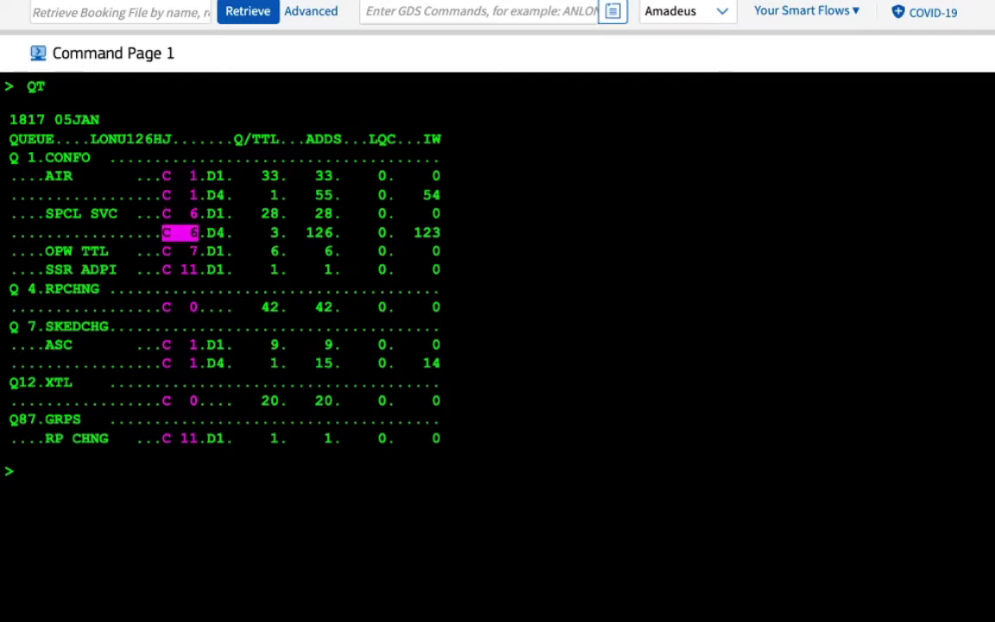
pyautogui.press('Up')
pyautogui.press('Up')
pyautogui.press('Up')
pyautogui.press('Up')
pyautogui.press('Down')
pyautogui.press('Down')
pyautogui.press('Down')
pyautogui.press('Down')
pyautogui.press('Down')
pyautogui.press('Down')
pyautogui.press('Down')
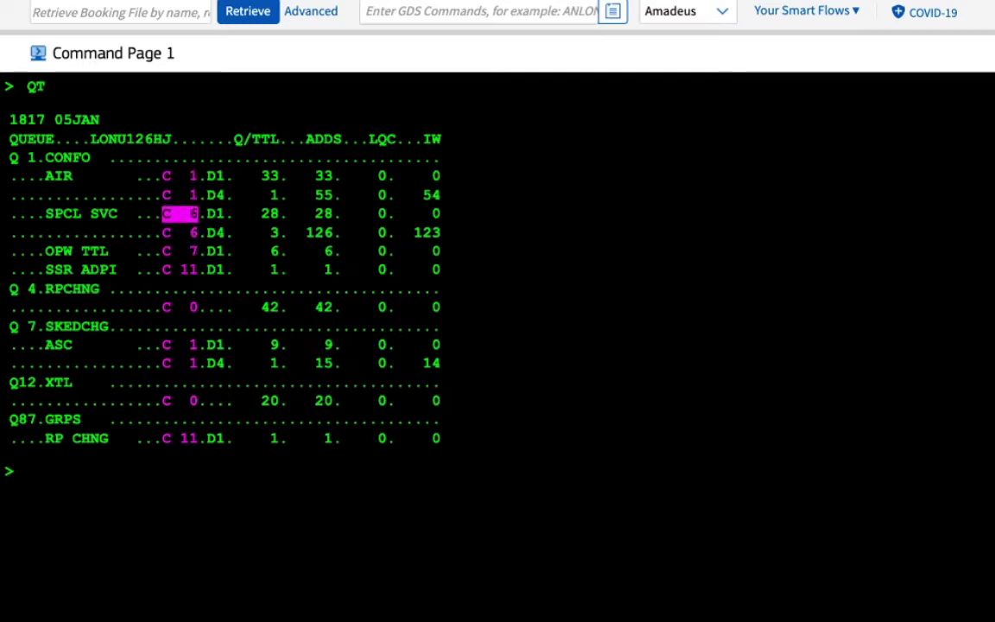
pyautogui.press('Down')
pyautogui.press('Down')
pyautogui.press('Down')
pyautogui.press('Down')
pyautogui.press('Up')
pyautogui.press('Up')
pyautogui.press('Up')
pyautogui.press('Up')
pyautogui.press('Up')
pyautogui.press('Up')
pyautogui.press('Up')
pyautogui.press('Up')
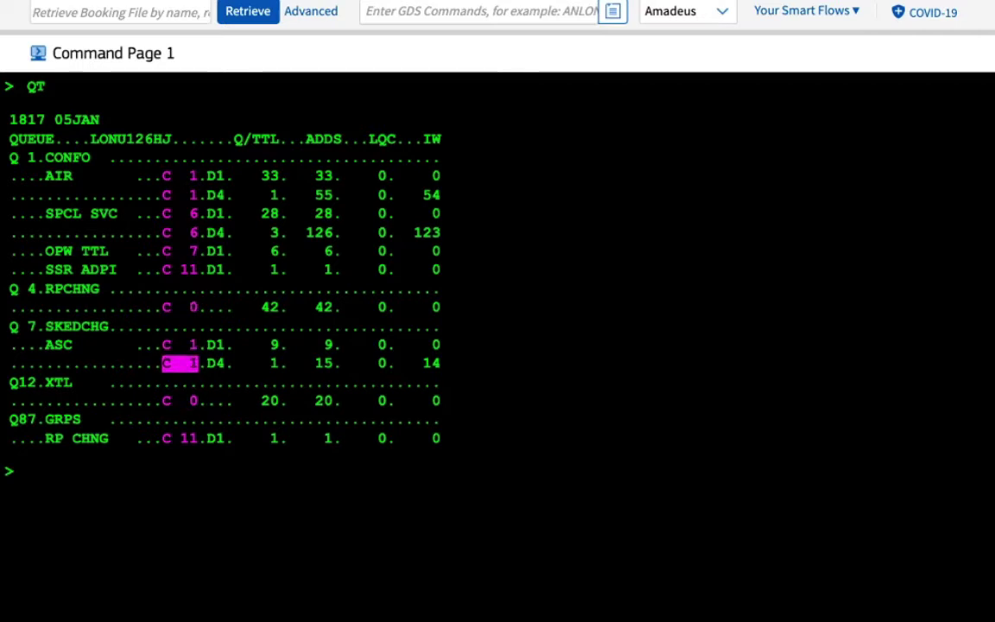
pyautogui.press('Down')
pyautogui.press('Down')
pyautogui.press('Down')
pyautogui.press('Down')
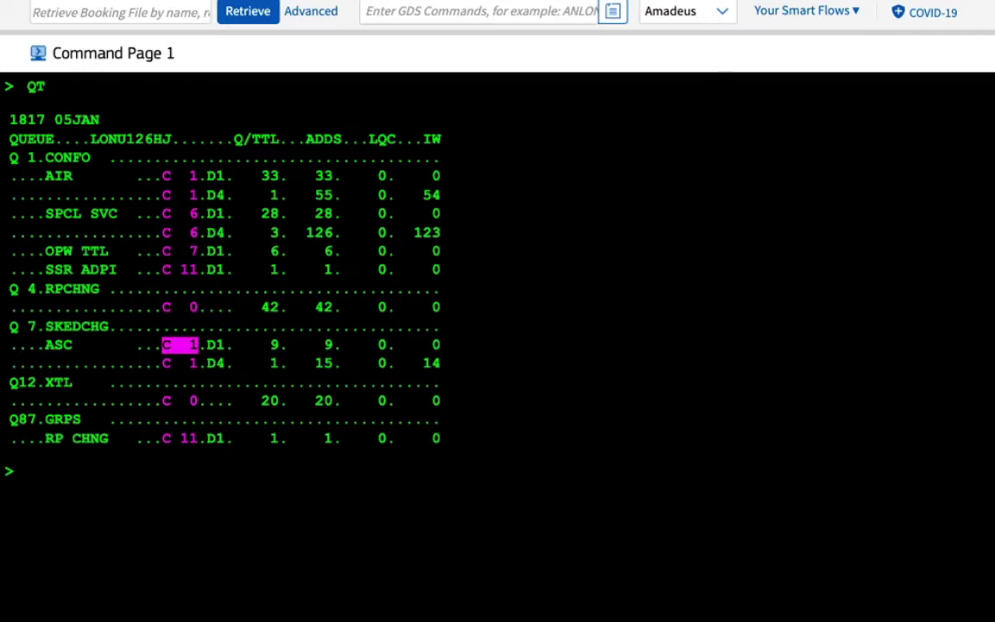
pyautogui.press('Down')
pyautogui.press('Up')
pyautogui.press('Return')
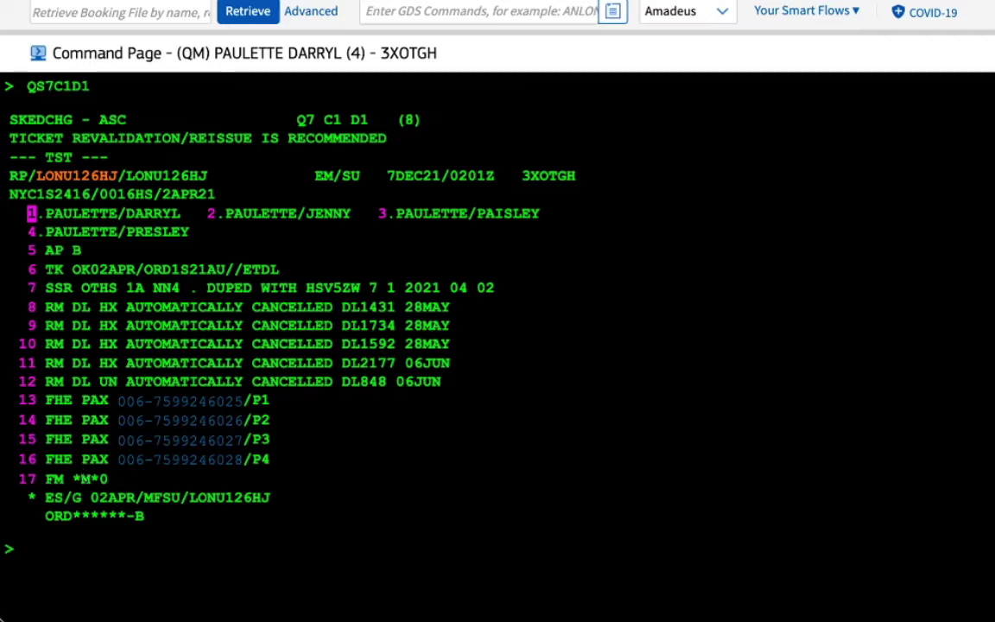
# Start a new QS command at the prompt below the first queued booking
pyautogui.click(69, 547)
pyautogui.write('QS')
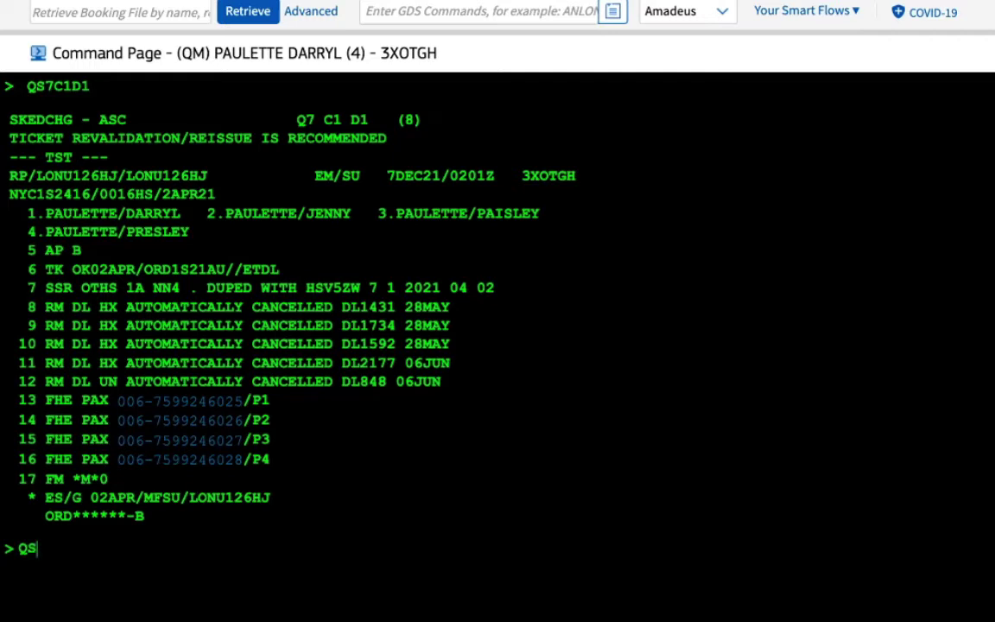
# Type the syntax note 'QS(QUEUE NUMBER) // C (CAT NUMBER) // D (DRWER NUMBER)', correcting typos
pyautogui.write('(QUEUE')
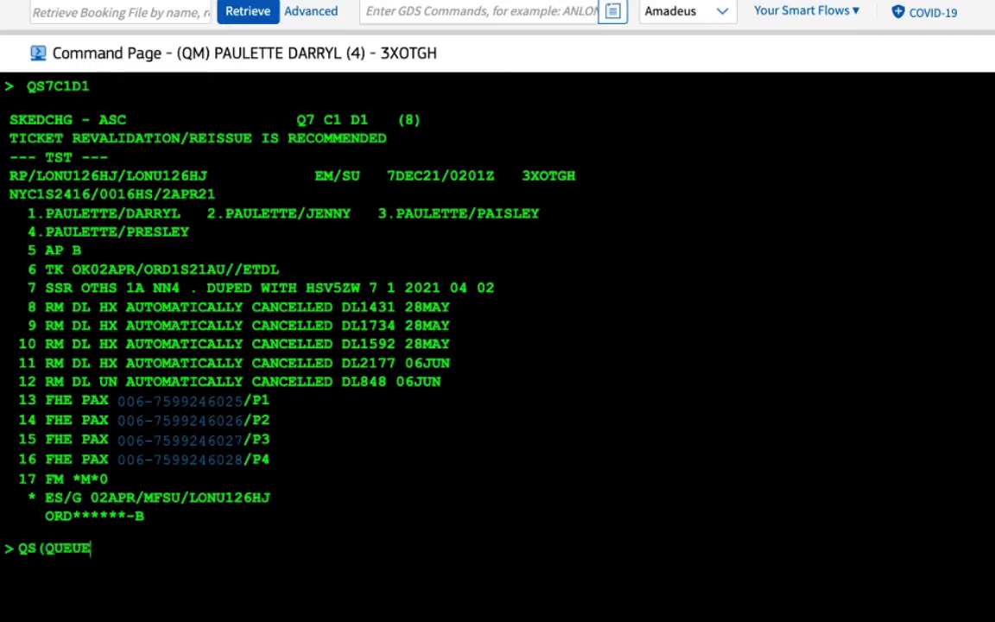
pyautogui.write(' NUMBE')
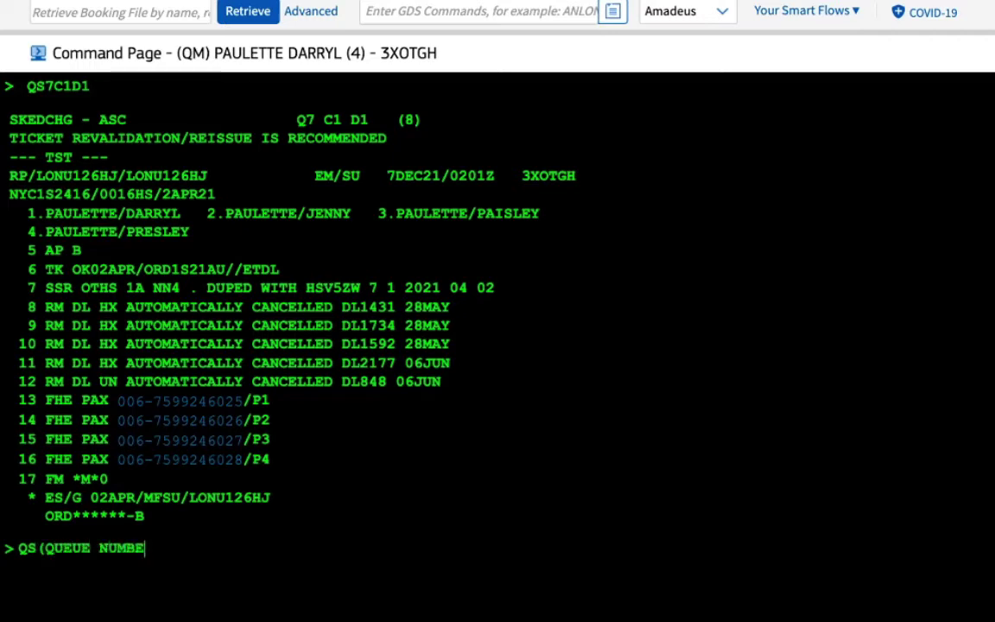
pyautogui.write('R) /')
pyautogui.press('BackSpace')
pyautogui.write('//')
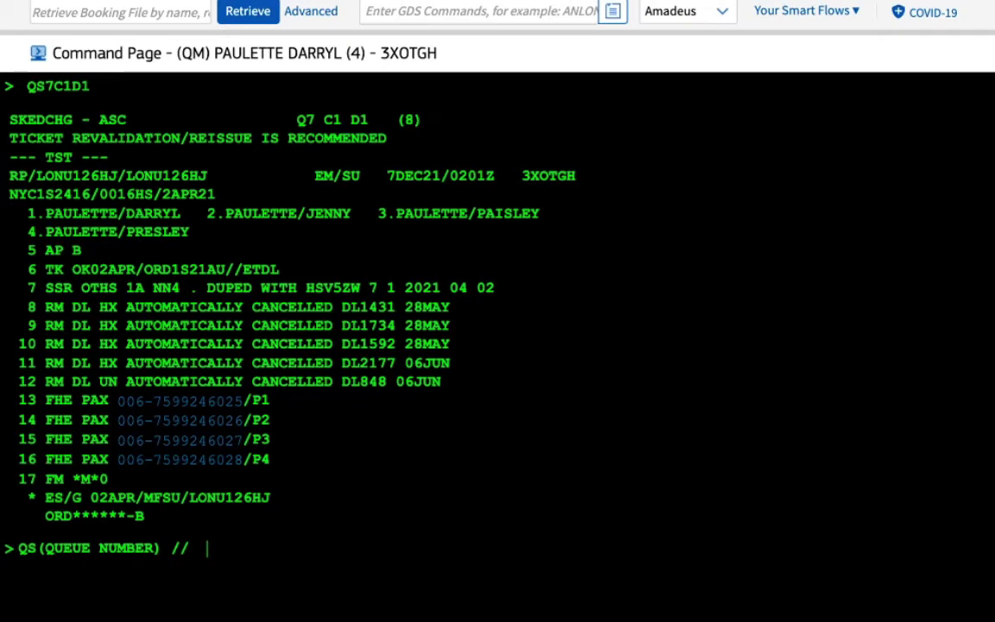
pyautogui.write('CAT')
pyautogui.press('BackSpace')
pyautogui.press('BackSpace')
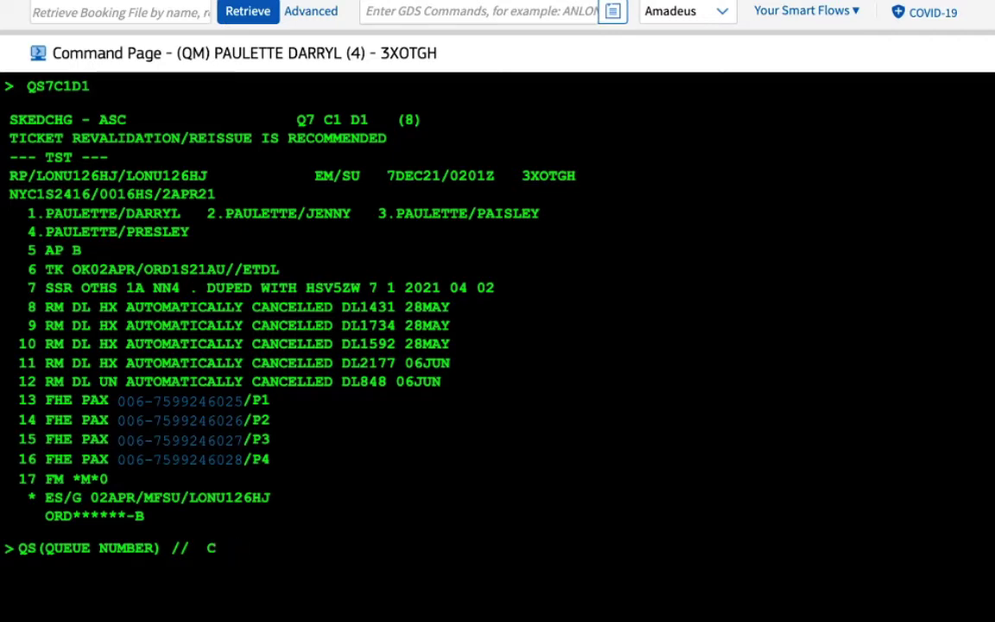
pyautogui.write('(CAT NUMBER')
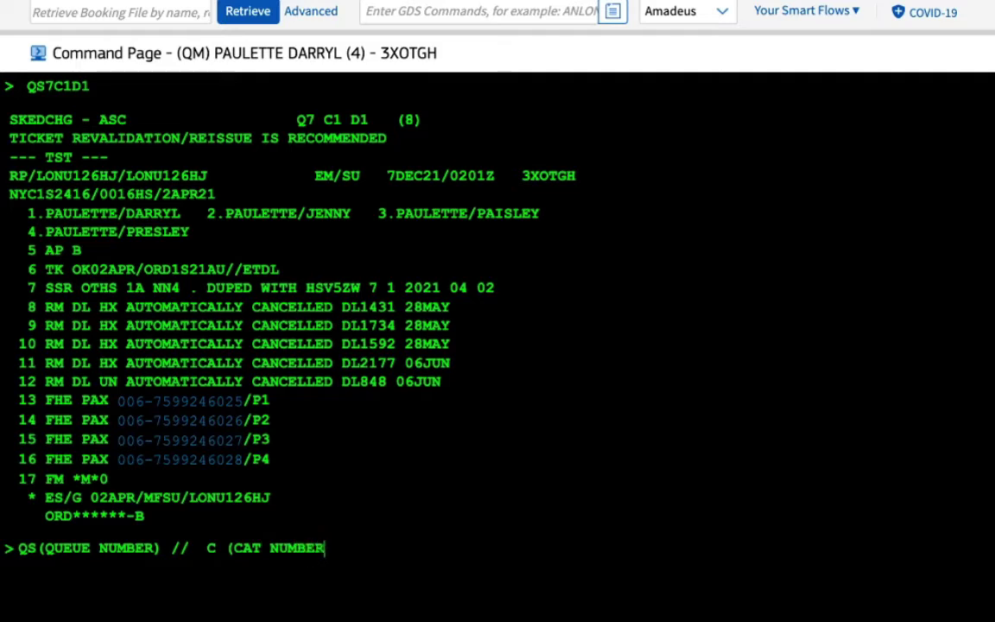
pyautogui.write(') // D (D')
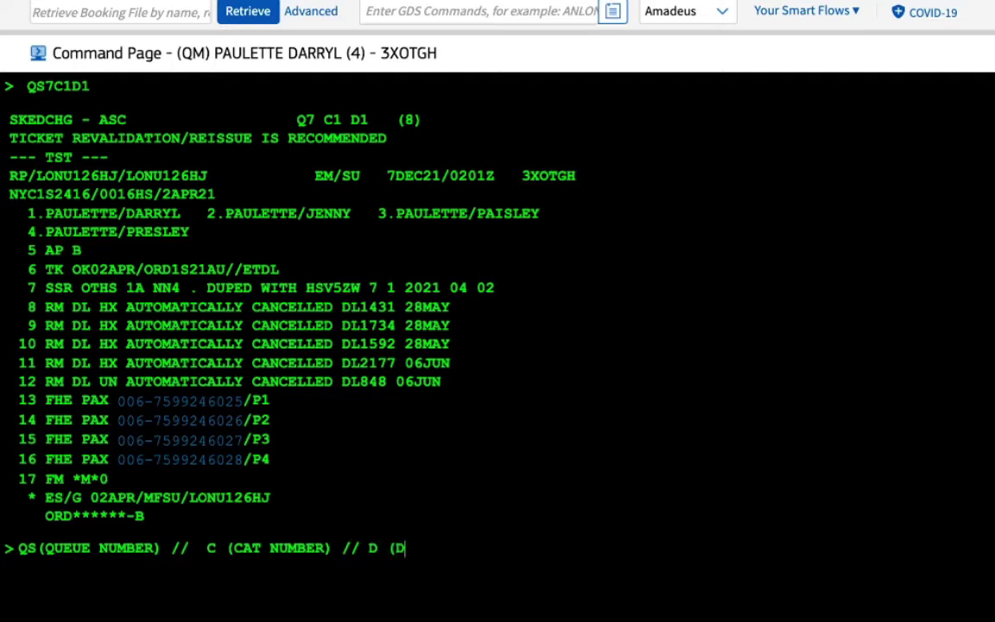
pyautogui.write('RWER)')
pyautogui.press('BackSpace')
pyautogui.press('BackSpace')
pyautogui.write('NUMBER)')
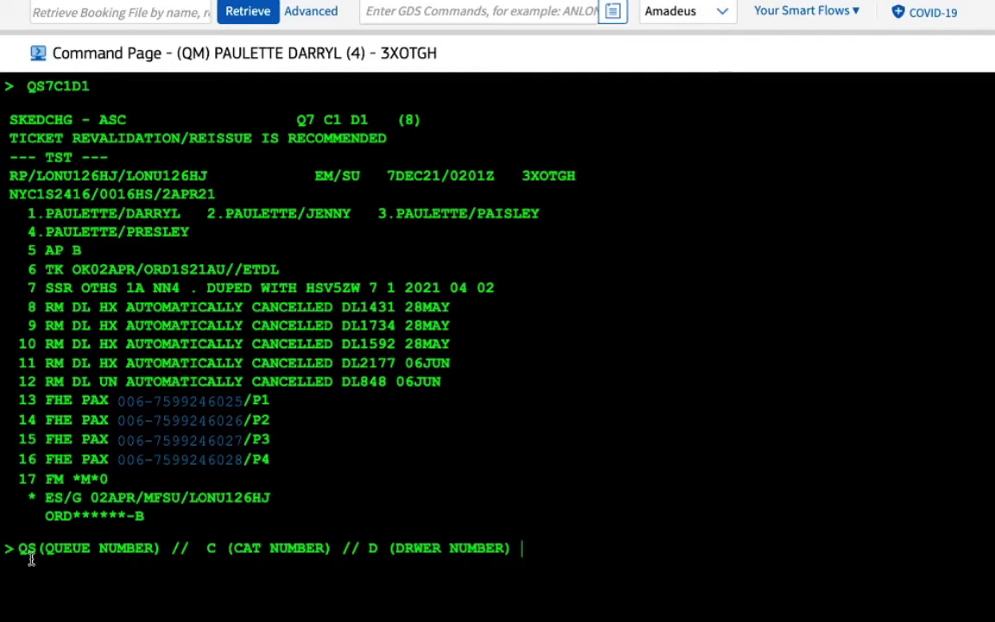
pyautogui.scroll(5, 252, 418)
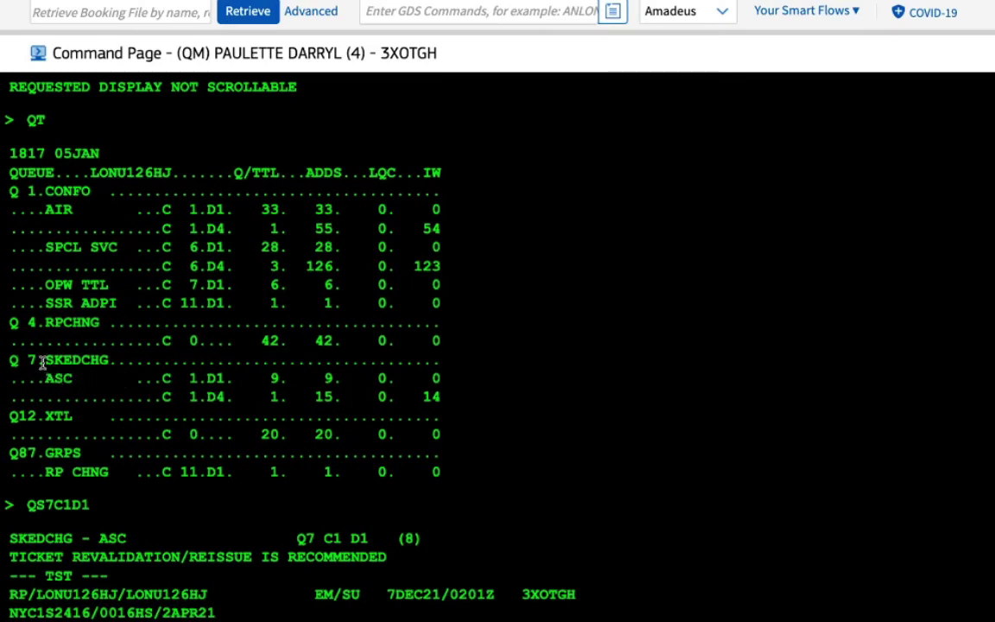
pyautogui.scroll(-12, 36, 358)
pyautogui.scroll(3, 105, 273)
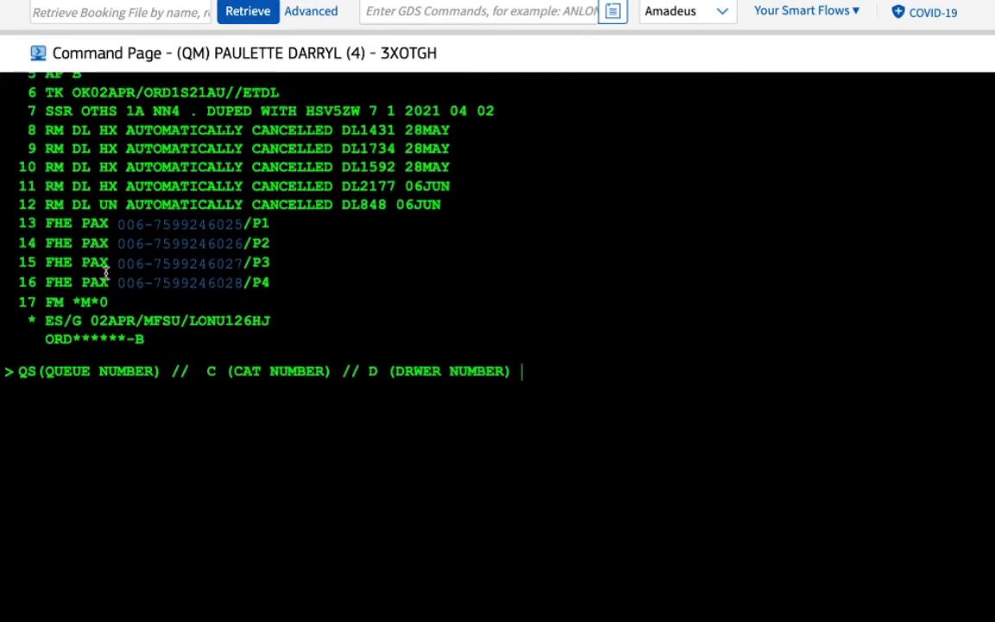
pyautogui.scroll(4, 260, 372)
pyautogui.scroll(10, 270, 372)
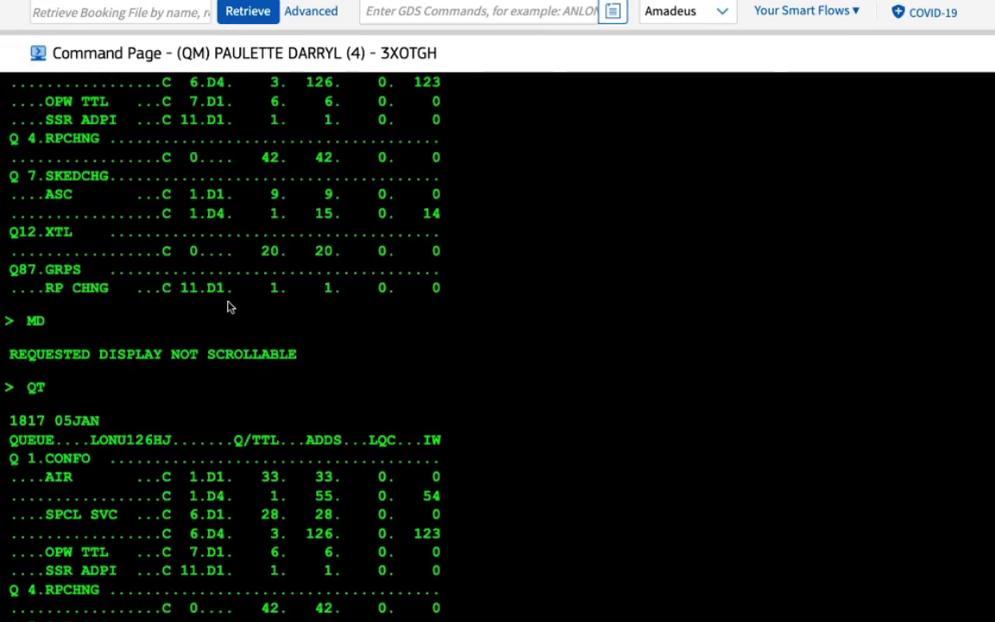
pyautogui.scroll(3, 229, 303)
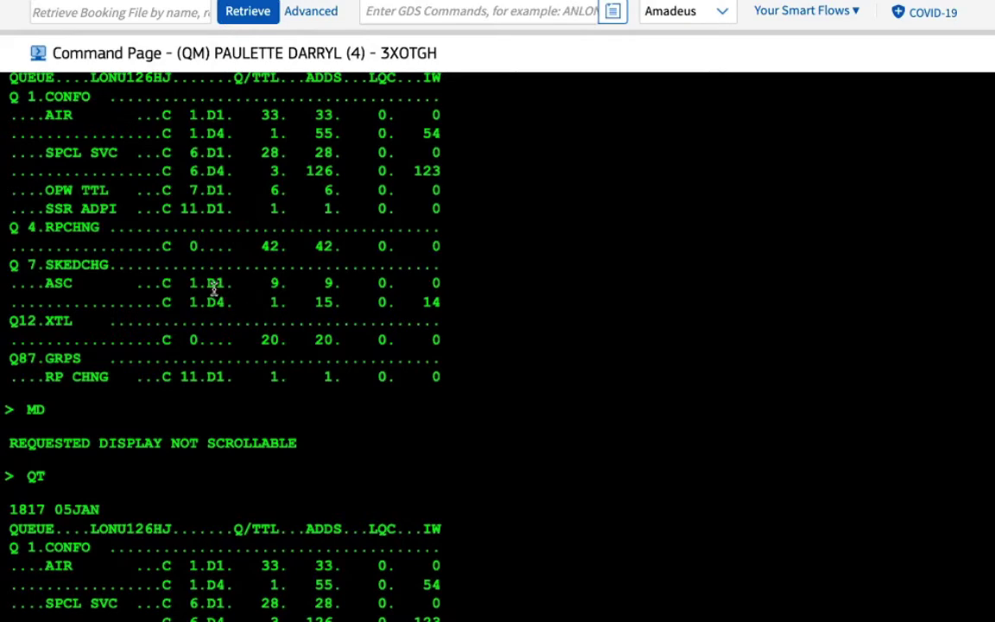
pyautogui.scroll(-7, 248, 285)
pyautogui.scroll(-3, 249, 285)
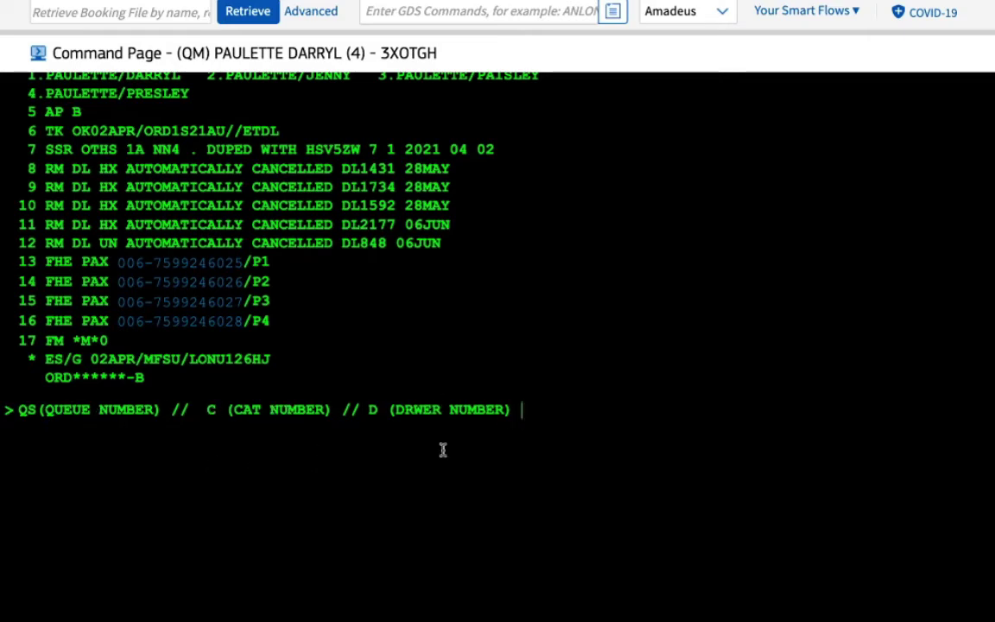
pyautogui.tripleClick(514, 448)
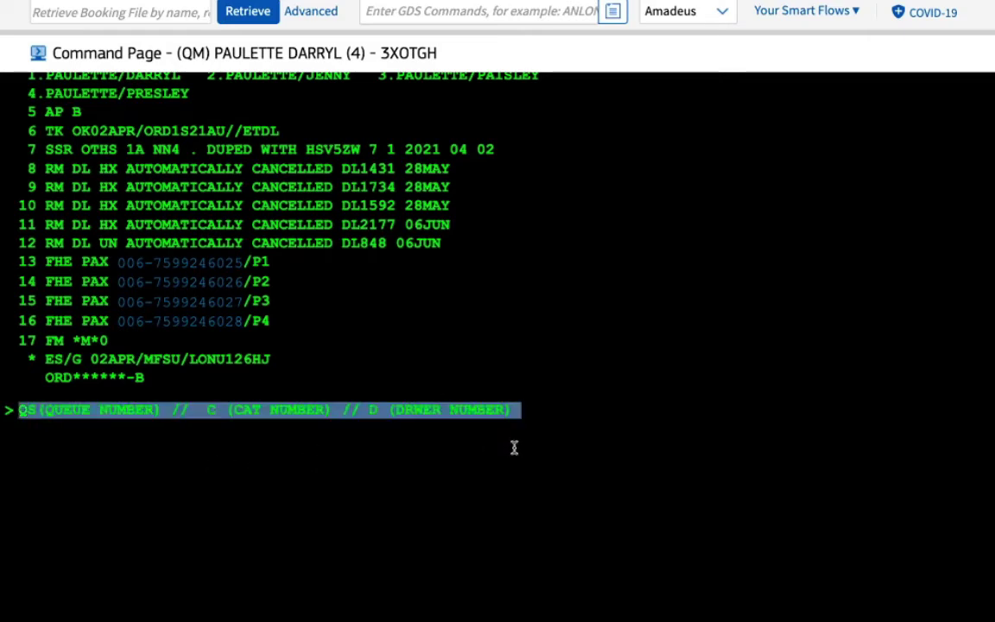
pyautogui.press('BackSpace')
pyautogui.write('QS7C1D1')
pyautogui.press('Return')
pyautogui.scroll(2, 474, 253)
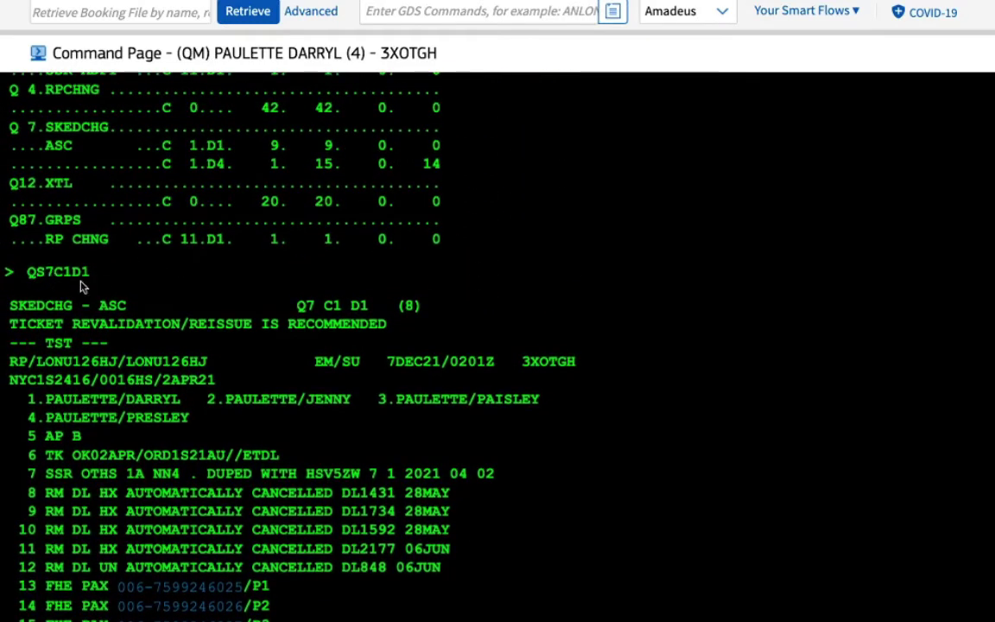
pyautogui.scroll(-4, 120, 285)
pyautogui.scroll(1, 120, 285)
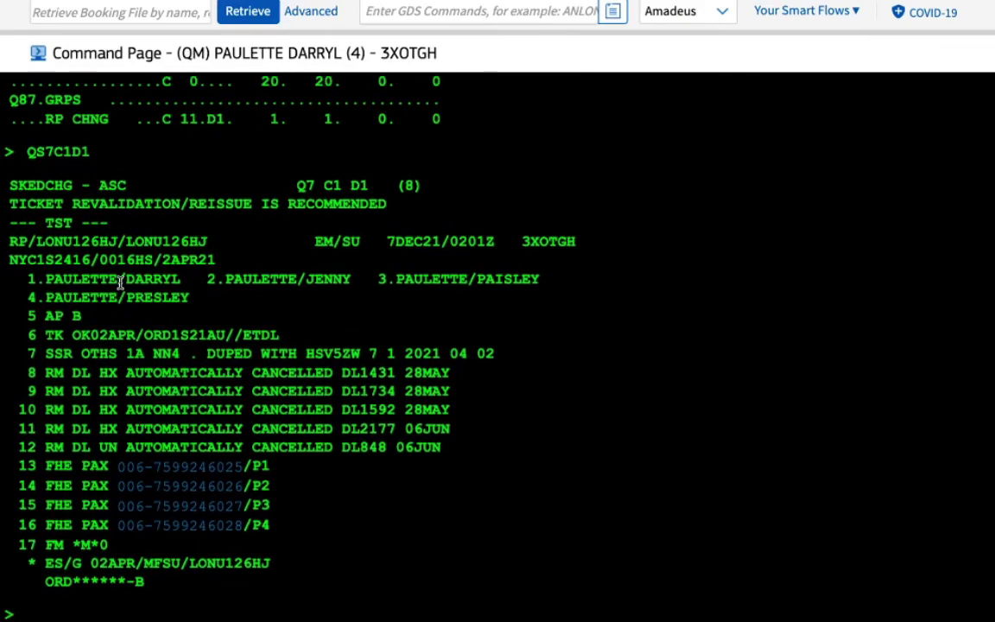
pyautogui.click(66, 603)
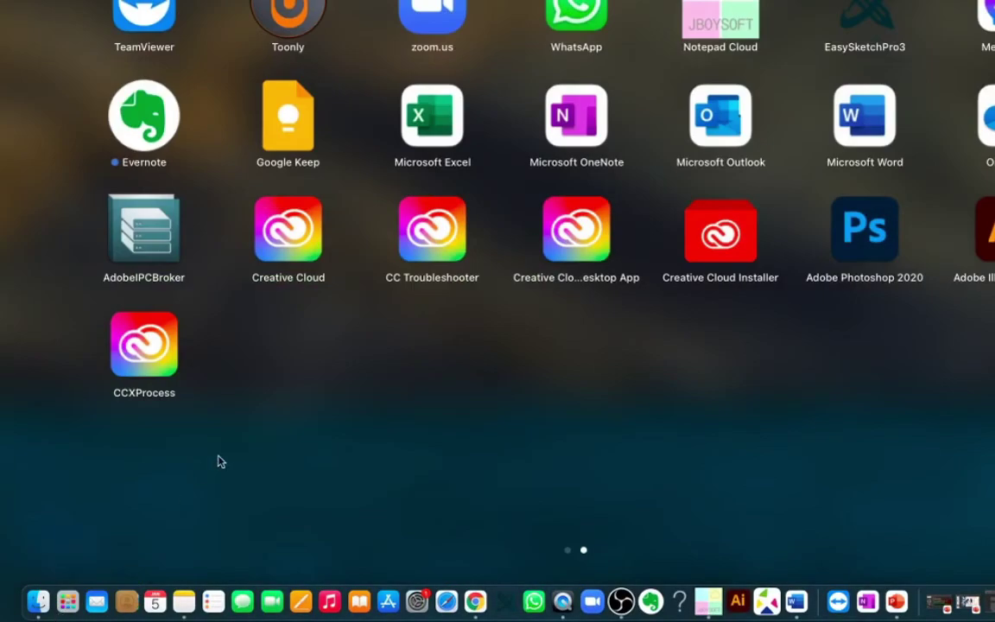
pyautogui.click(200, 416)
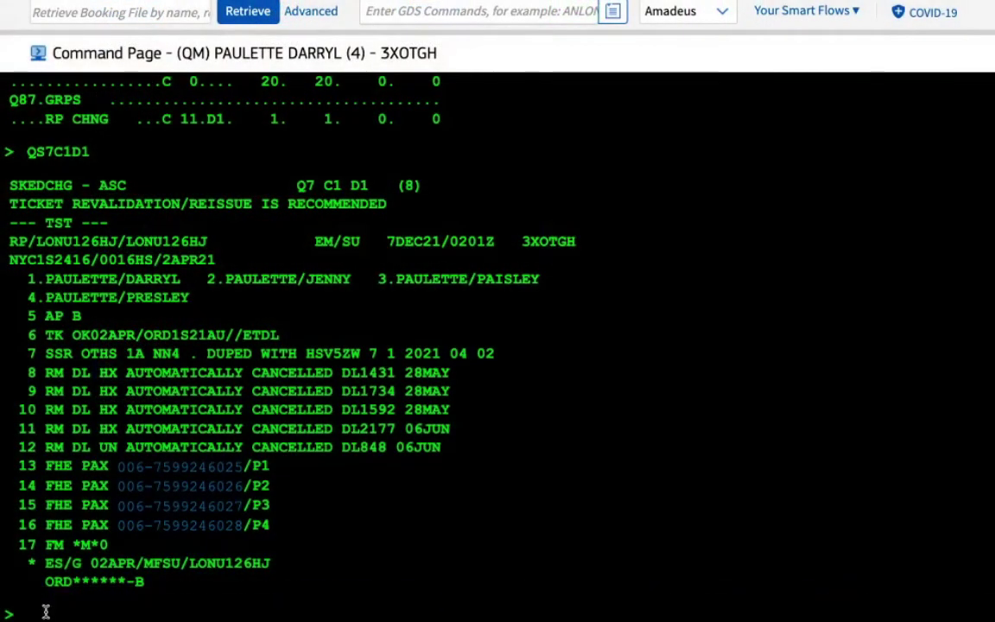
pyautogui.scroll(-1, 45, 610)
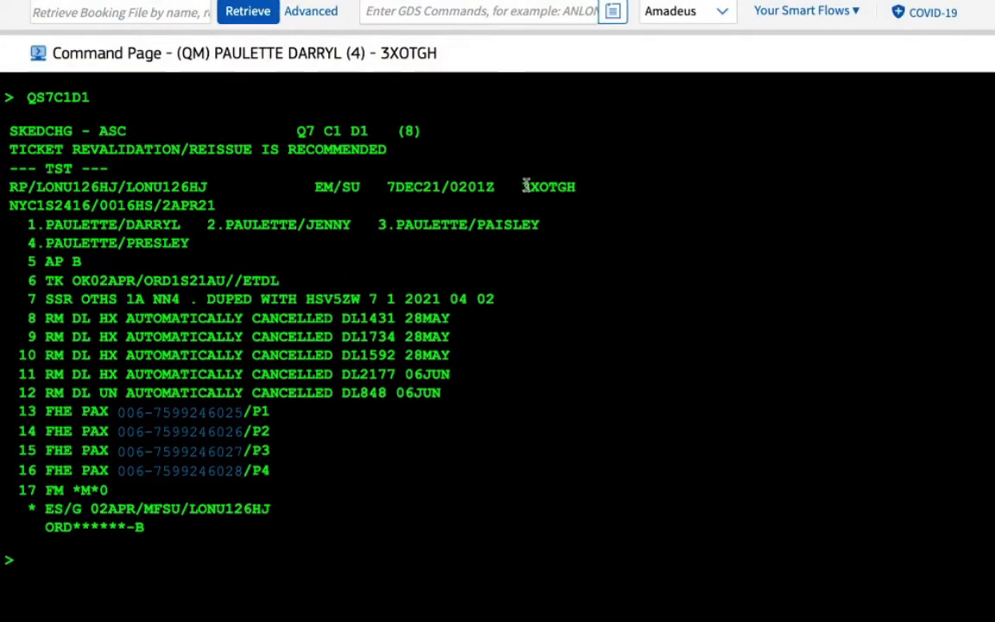
pyautogui.moveTo(519, 187); pyautogui.dragTo(575, 187)
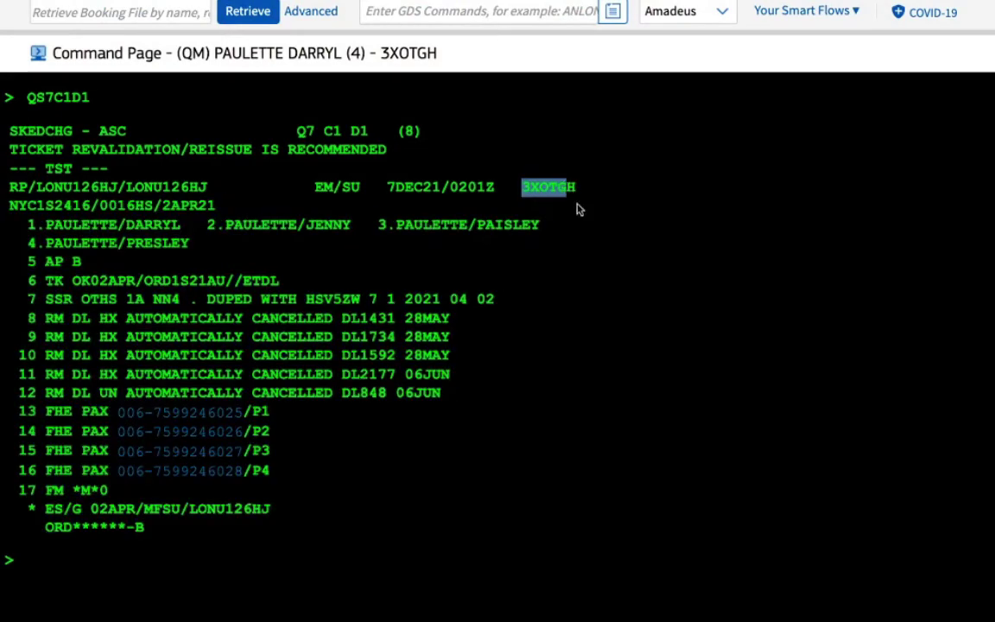
pyautogui.click(580, 261)
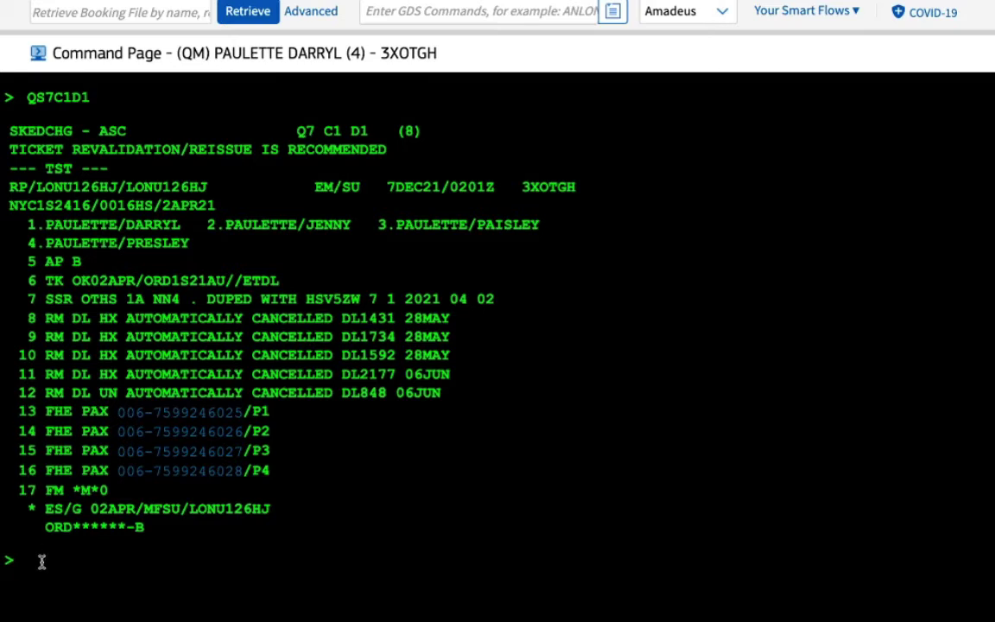
pyautogui.write('RHA')
pyautogui.press('Return')
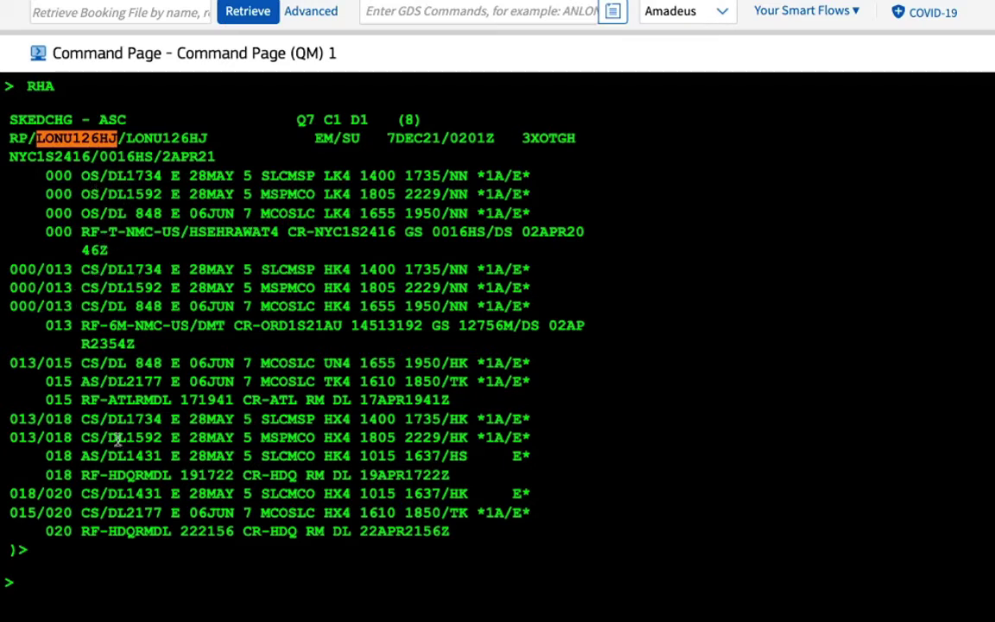
pyautogui.click(58, 576)
pyautogui.write('MD')
pyautogui.press('Return')
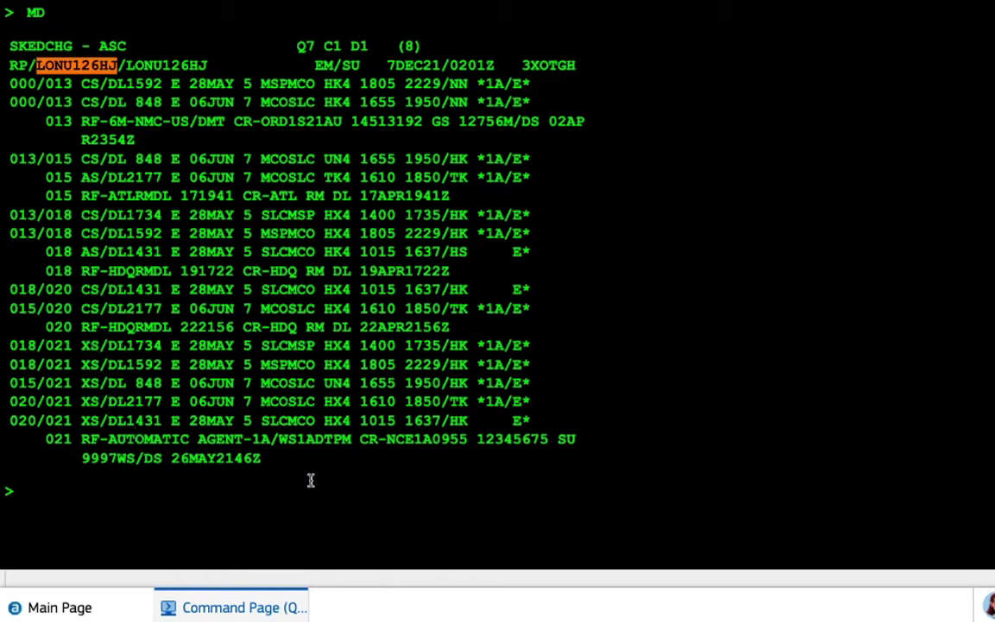
pyautogui.write('RT')
pyautogui.press('Return')
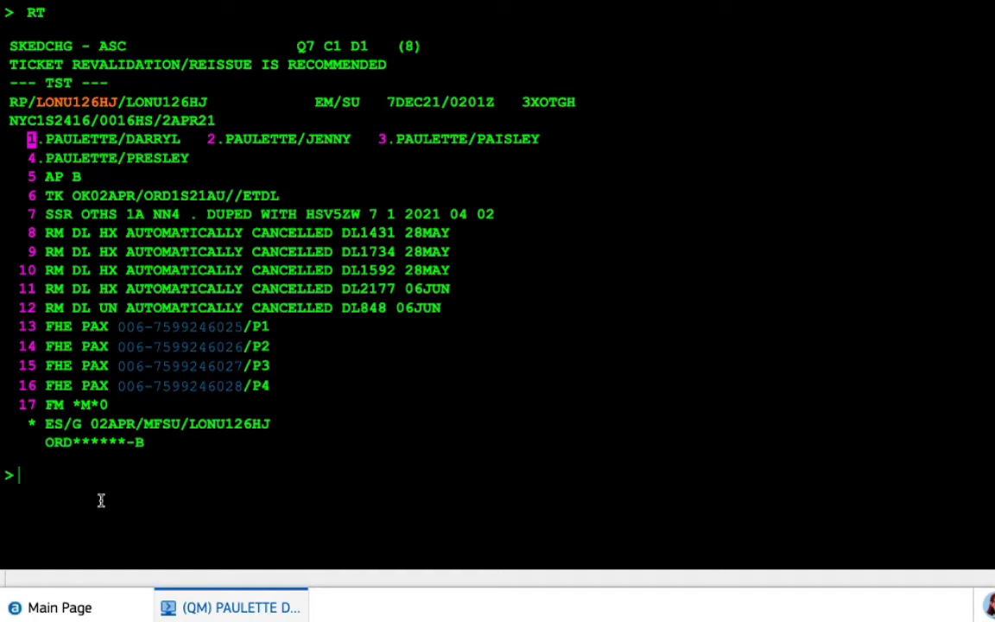
# Replace the 'QM - QUEUE REMOVE' note with 'QD - QE' at the prompt
pyautogui.write('QM')
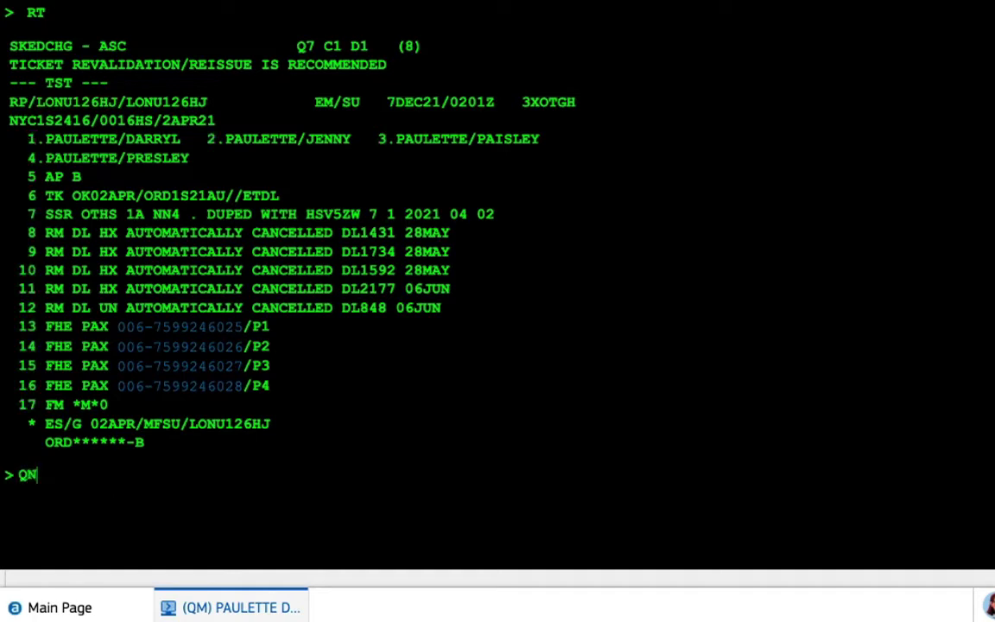
pyautogui.write(' - QUEUE ')
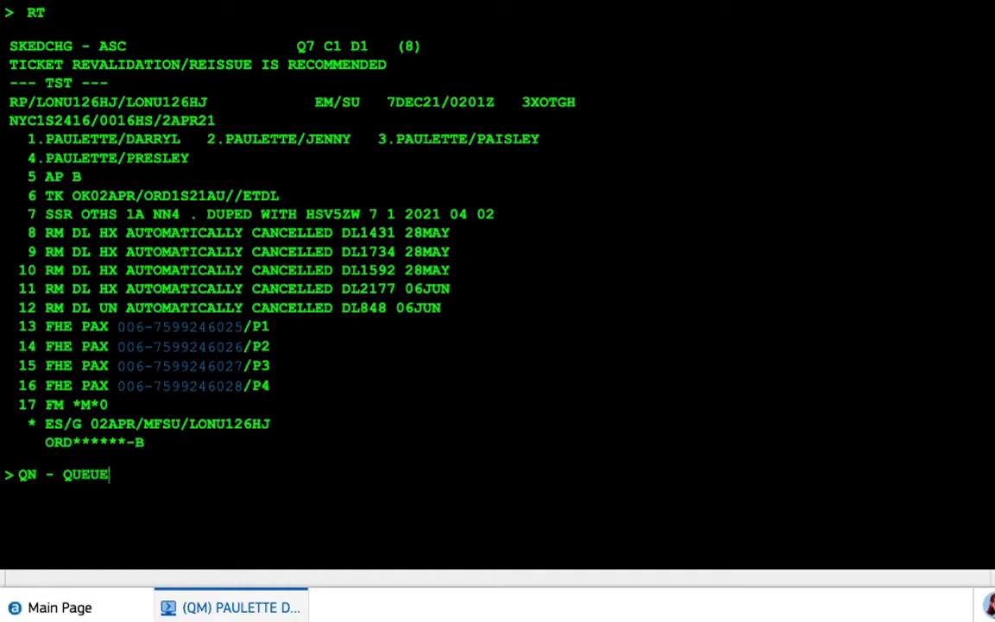
pyautogui.write('REMOVE')
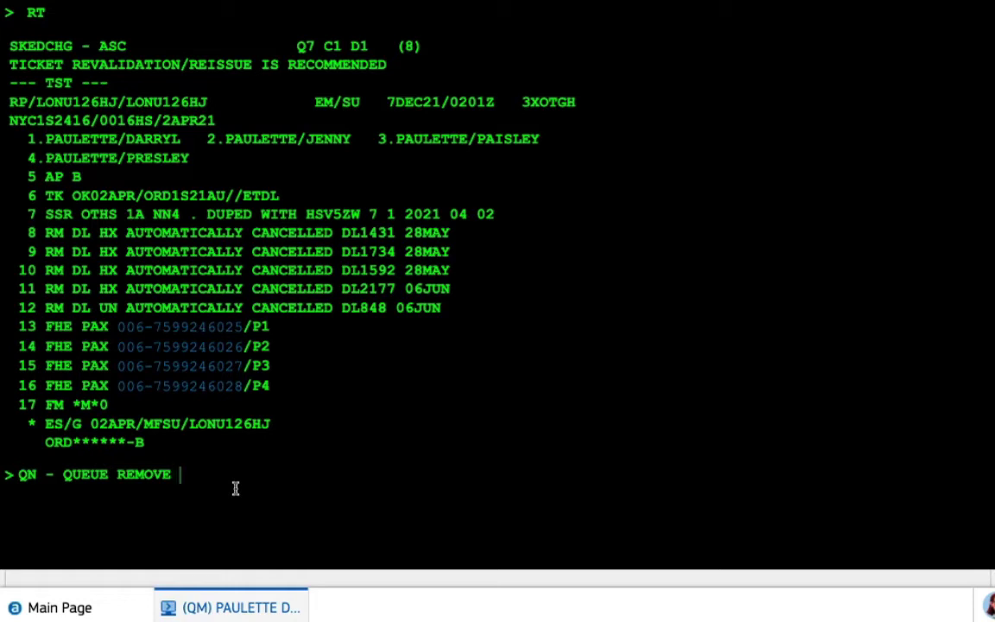
pyautogui.press('BackSpace')
pyautogui.press('BackSpace')
pyautogui.press('BackSpace')
pyautogui.press('BackSpace')
pyautogui.press('BackSpace')
pyautogui.press('BackSpace')
pyautogui.press('BackSpace')
pyautogui.press('BackSpace')
pyautogui.press('BackSpace')
pyautogui.press('BackSpace')
pyautogui.press('BackSpace')
pyautogui.press('BackSpace')
pyautogui.press('BackSpace')
pyautogui.press('BackSpace')
pyautogui.press('BackSpace')
pyautogui.press('BackSpace')
pyautogui.press('BackSpace')
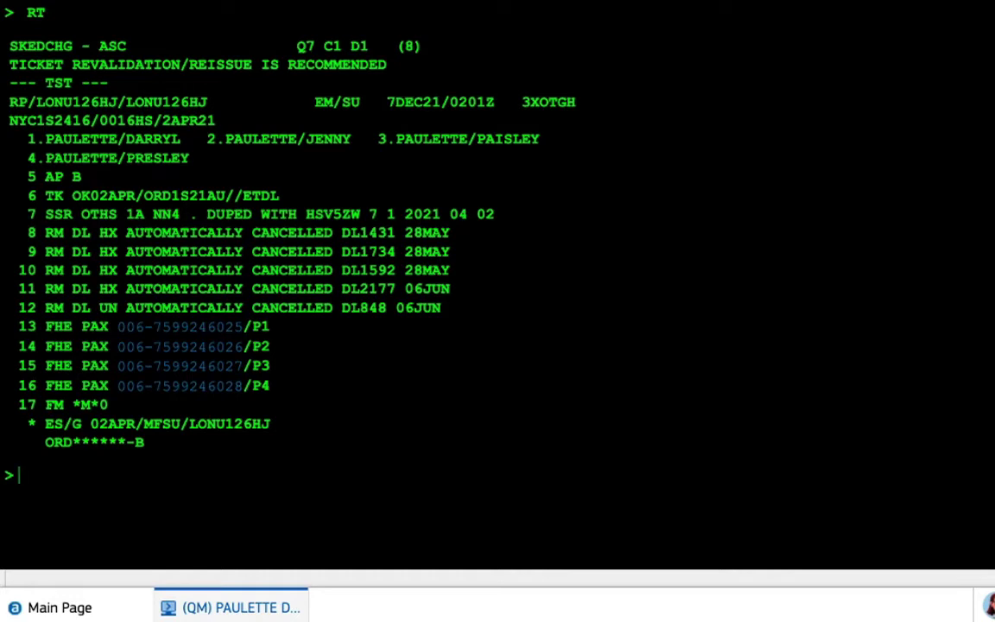
pyautogui.write('QD - QUEUE DELAY')
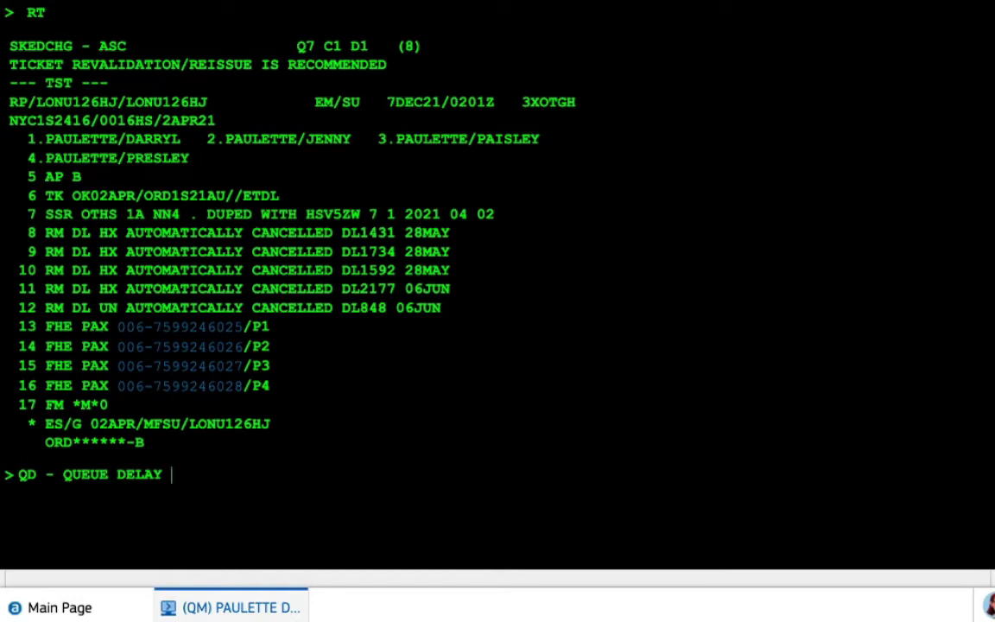
# Trim the note back to QD and enter it to delay the SKEDCHG booking on queue 7
pyautogui.press('BackSpace')
pyautogui.press('BackSpace')
pyautogui.press('BackSpace')
pyautogui.press('BackSpace')
pyautogui.press('BackSpace')
pyautogui.press('BackSpace')
pyautogui.press('BackSpace')
pyautogui.press('BackSpace')
pyautogui.press('BackSpace')
pyautogui.press('BackSpace')
pyautogui.press('BackSpace')
pyautogui.press('BackSpace')
pyautogui.press('BackSpace')
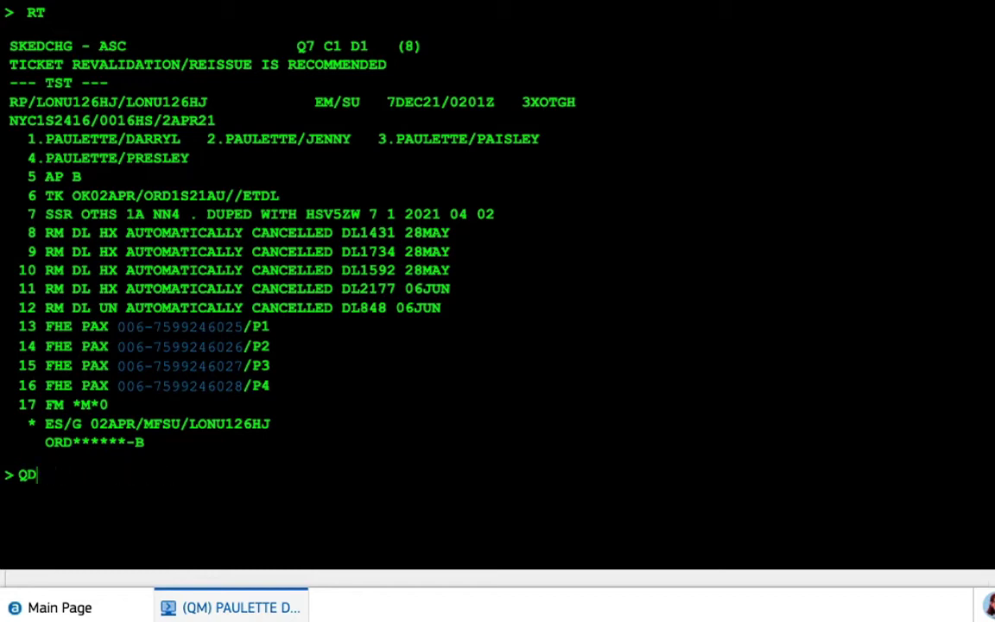
pyautogui.press('Return')
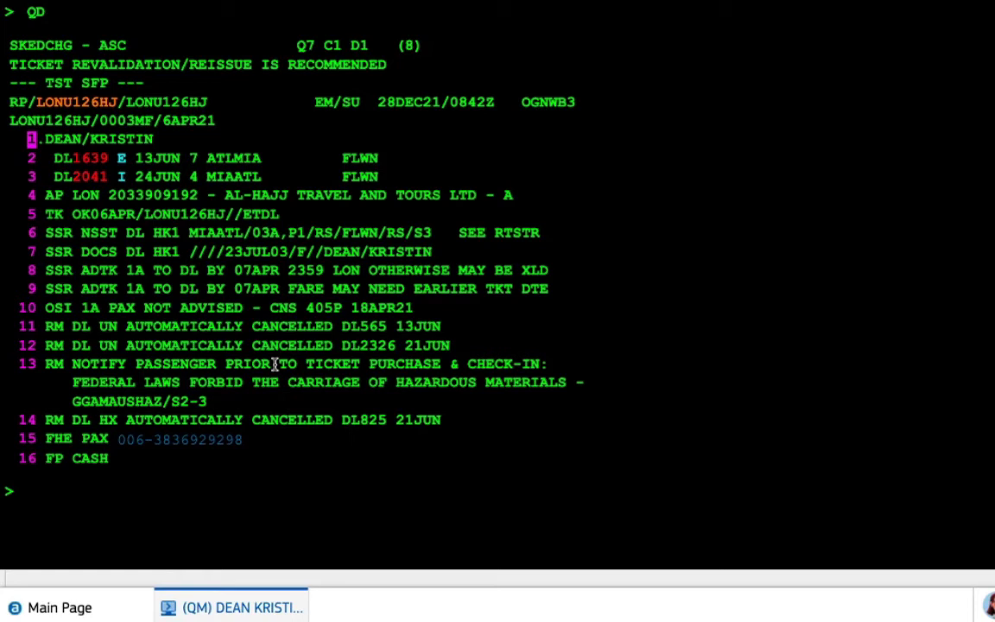
# Exit the queue with QI, re-enter queue 7 category 1 via QS7C1D1, and delay the booking with QD
pyautogui.write('QI')
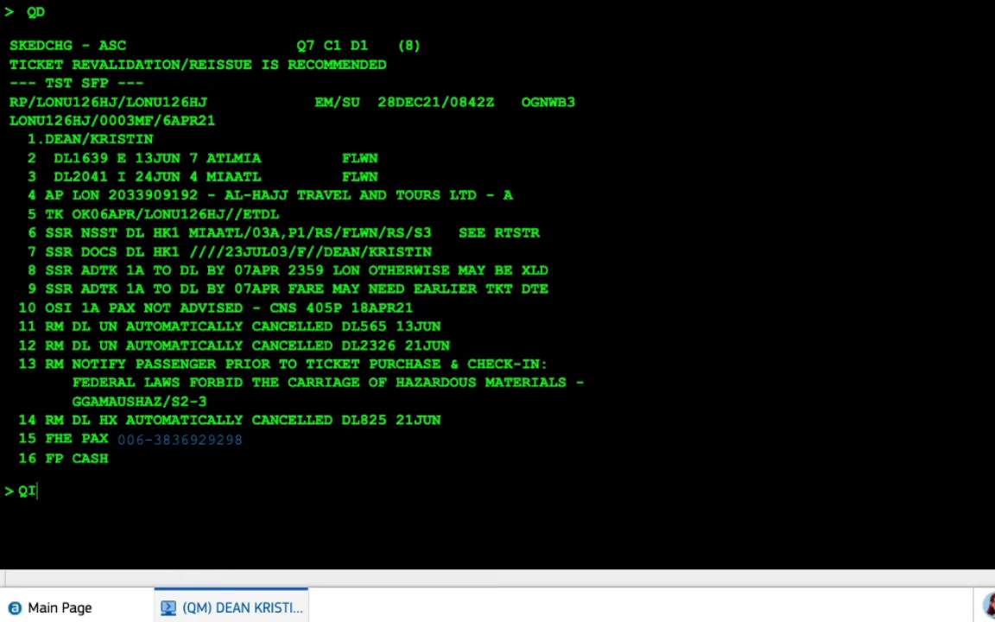
pyautogui.press('Return')
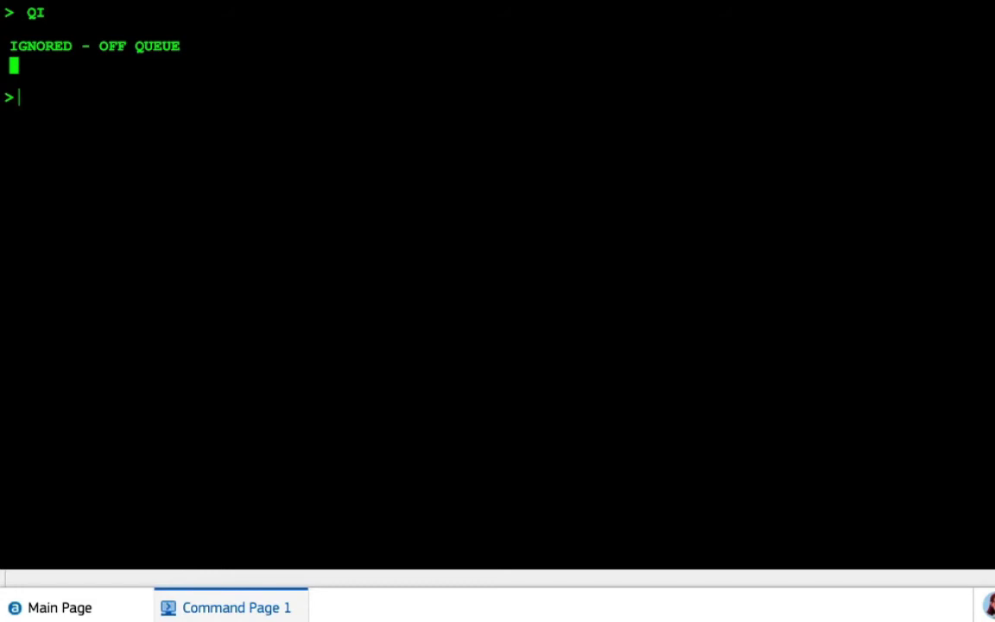
pyautogui.write('QS7C1D1')
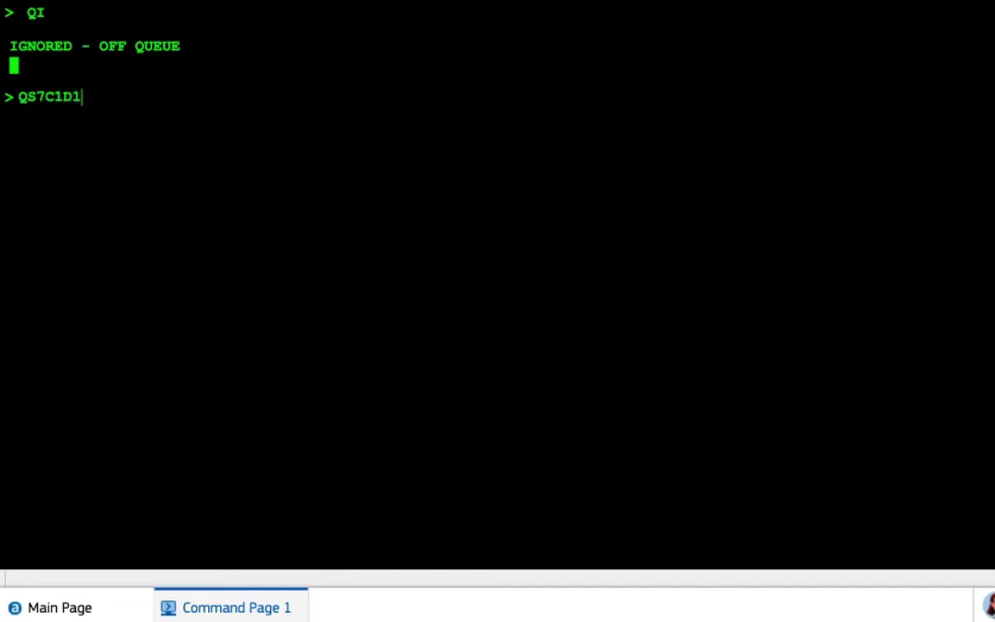
pyautogui.press('Return')
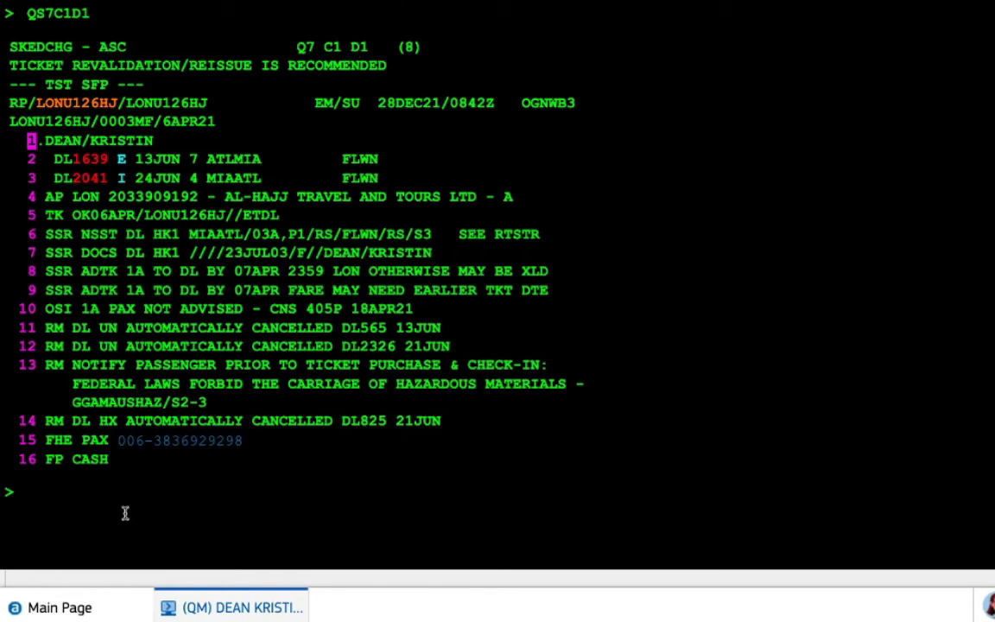
pyautogui.write('QD')
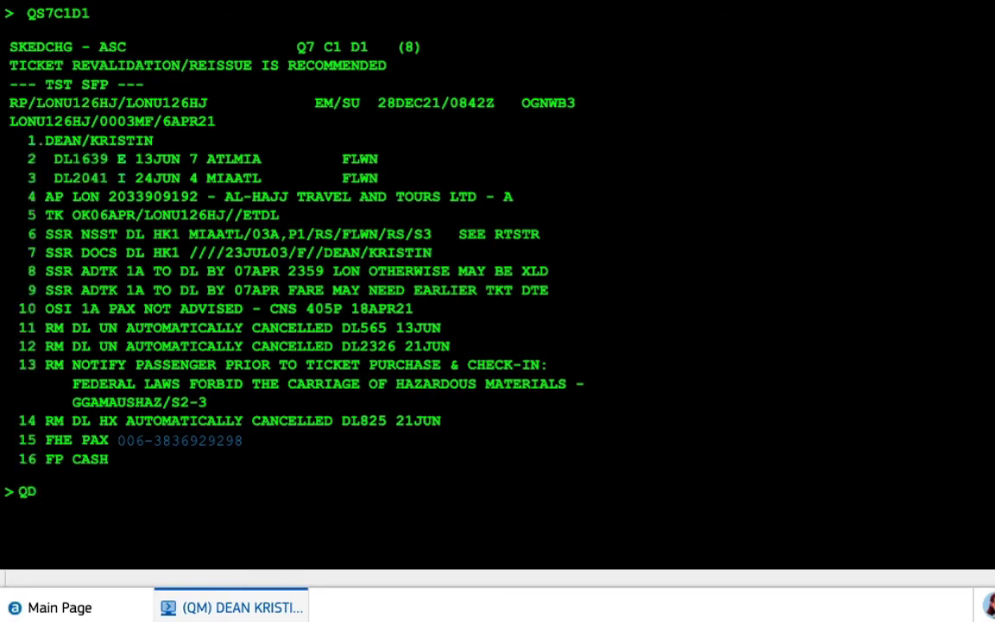
pyautogui.press('Return')
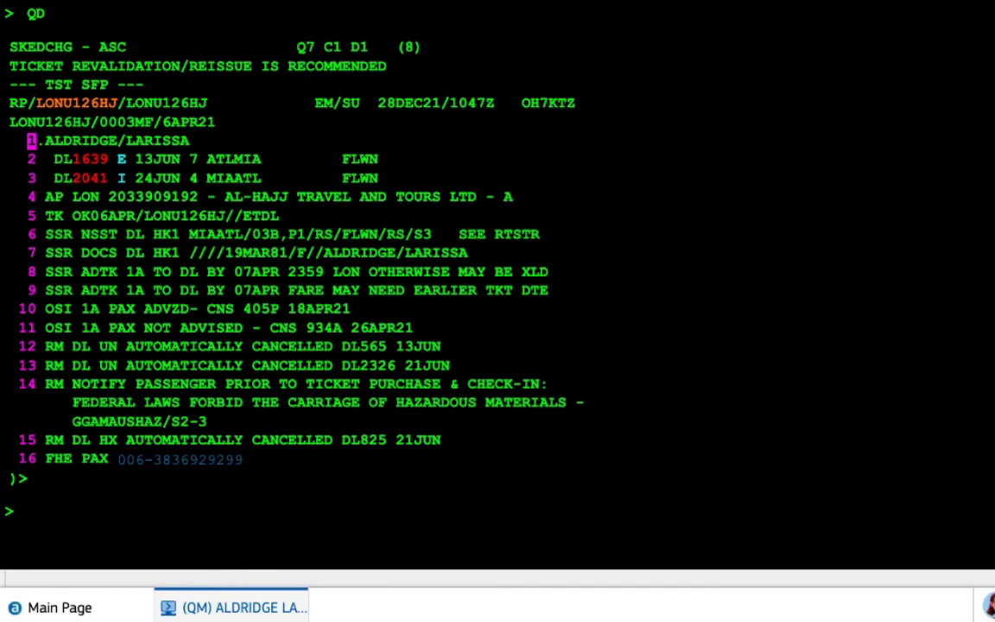
# Skip the remaining queue 7 bookings with IG
pyautogui.write('IG')
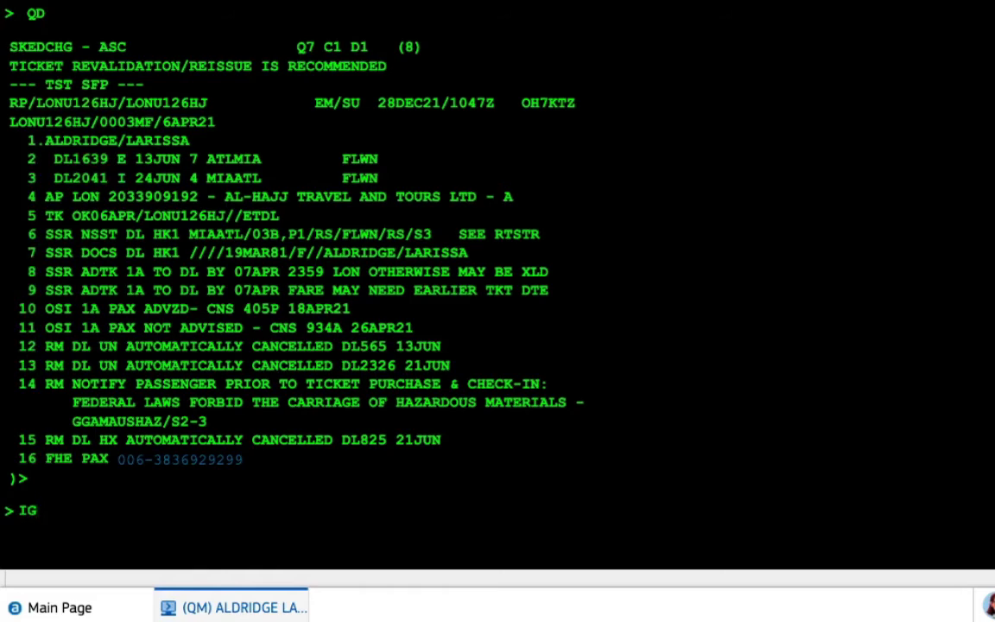
pyautogui.press('Return')
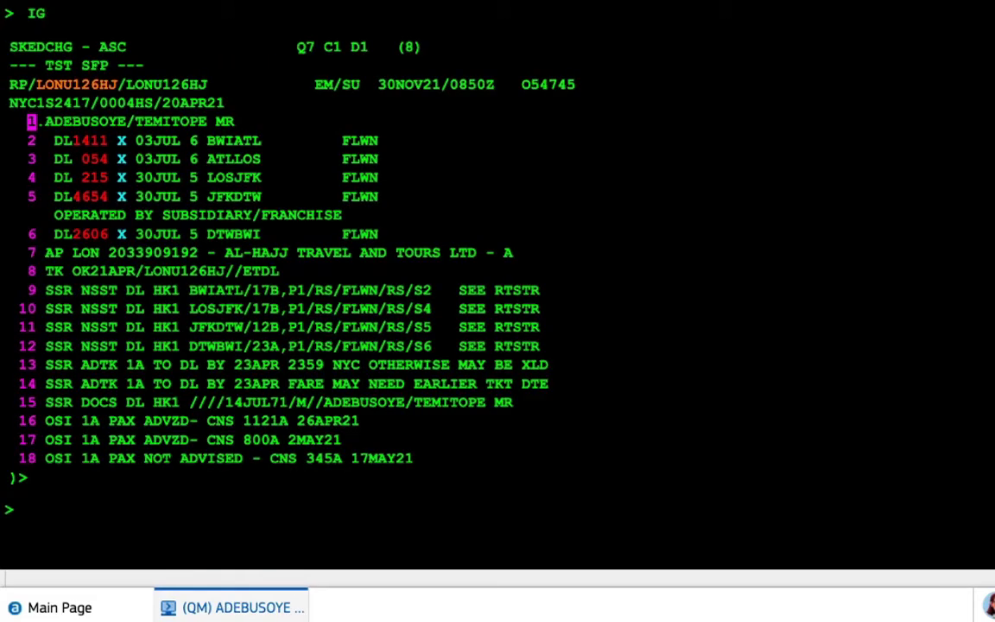
pyautogui.write('IG')
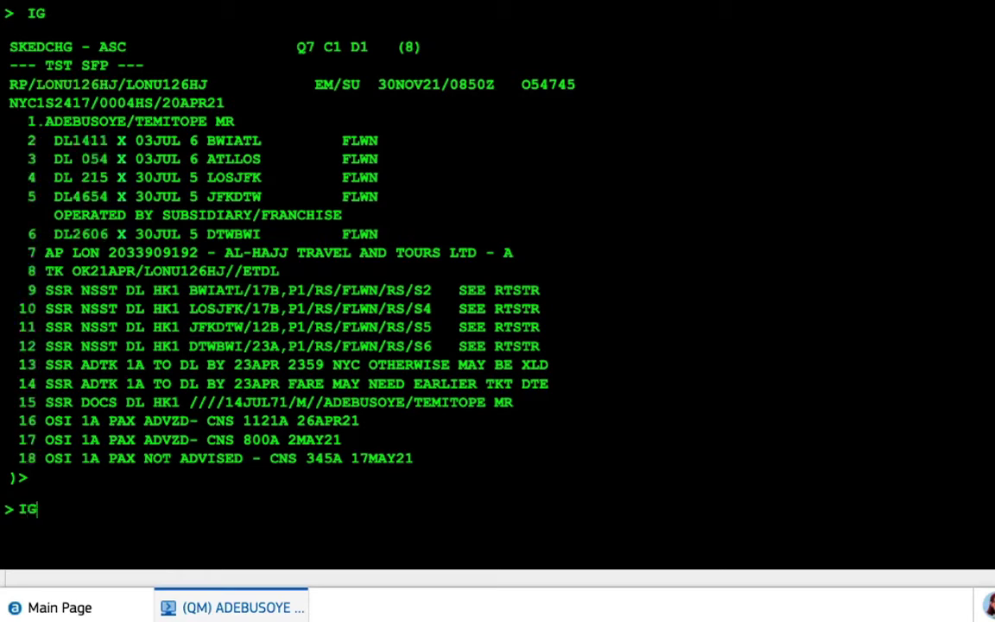
pyautogui.write(' = QD')
pyautogui.press('BackSpace')
pyautogui.press('BackSpace')
pyautogui.press('BackSpace')
pyautogui.press('BackSpace')
pyautogui.press('BackSpace')
pyautogui.press('Return')
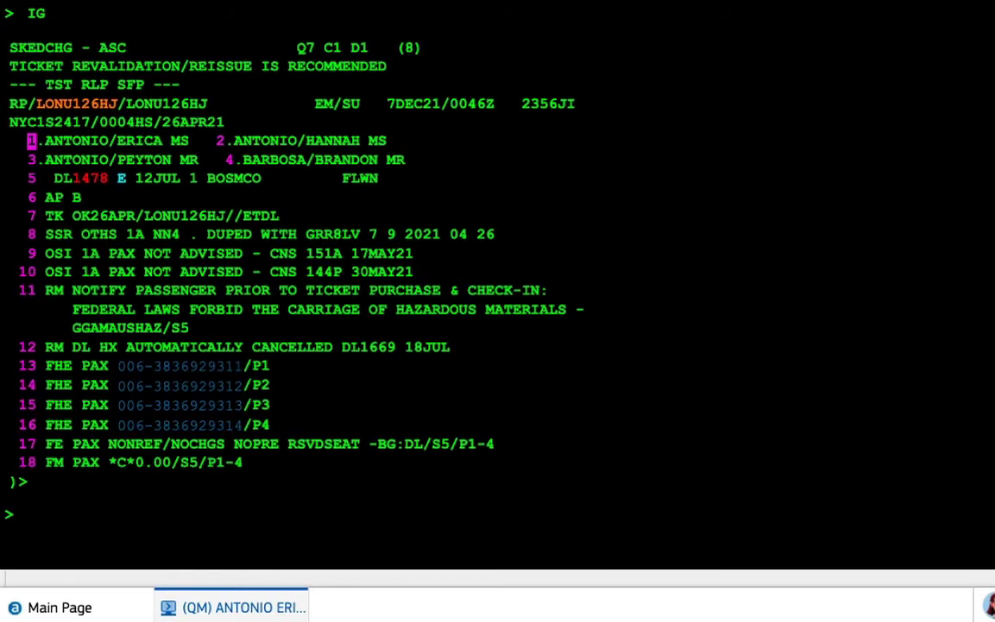
# Leave the queue with QI and ignore the work area with IG
pyautogui.write('Q')
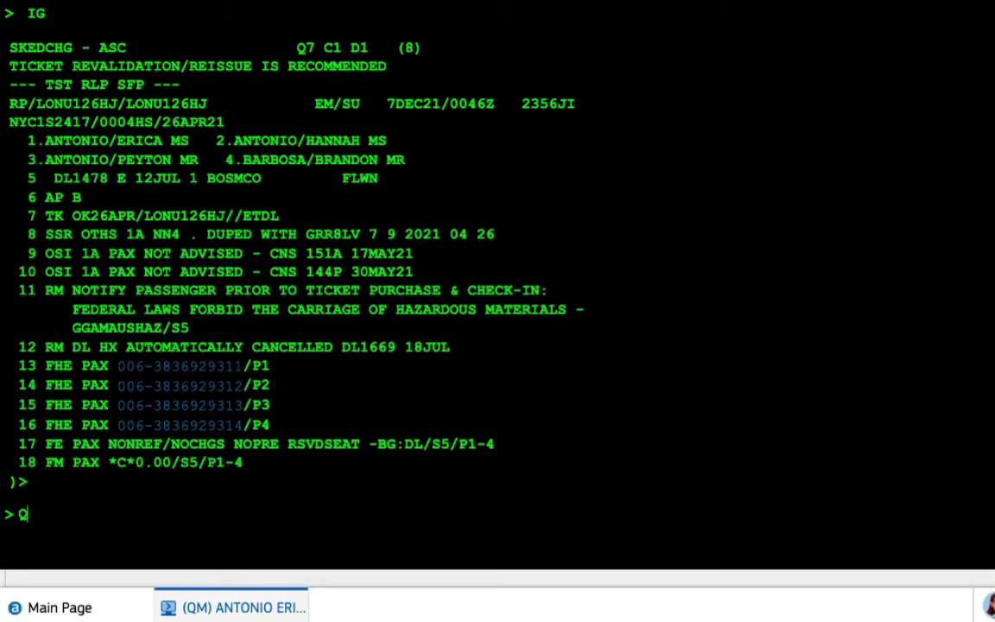
pyautogui.write('I')
pyautogui.press('Return')
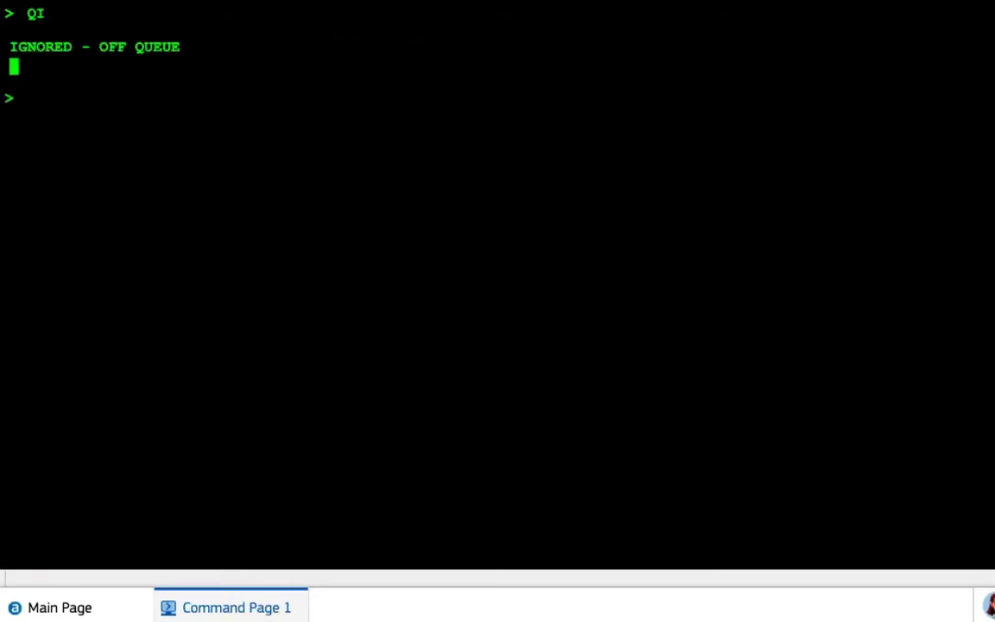
pyautogui.write('IG')
pyautogui.press('Return')
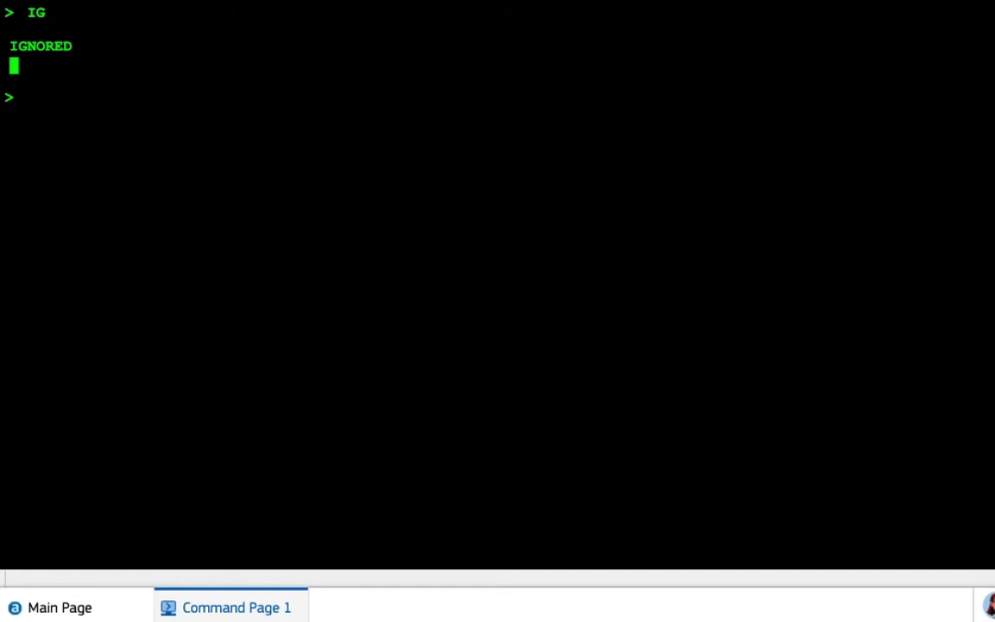
pyautogui.press('Return')
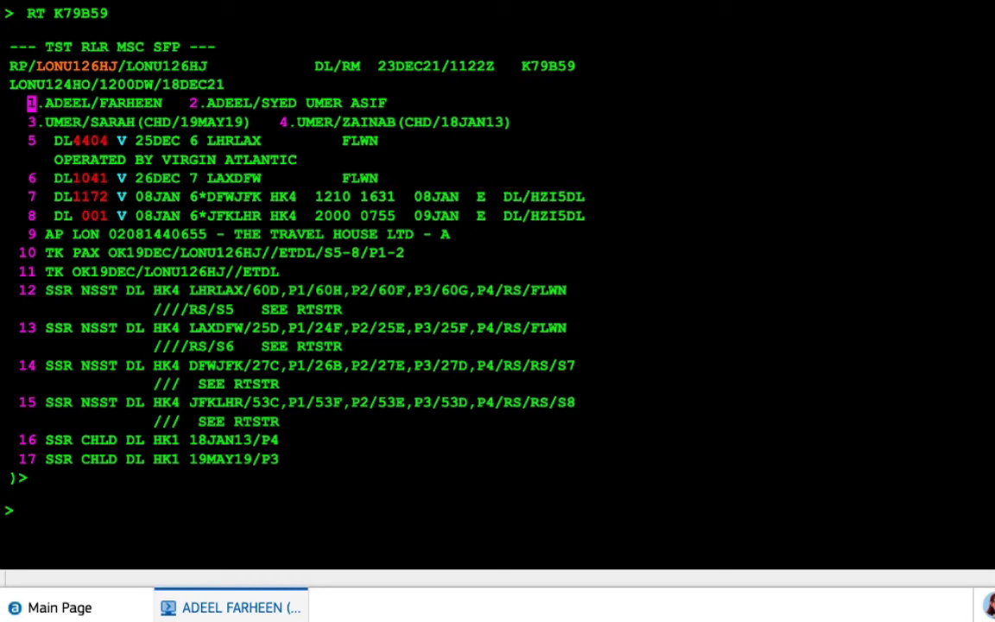
pyautogui.write('RTQ')
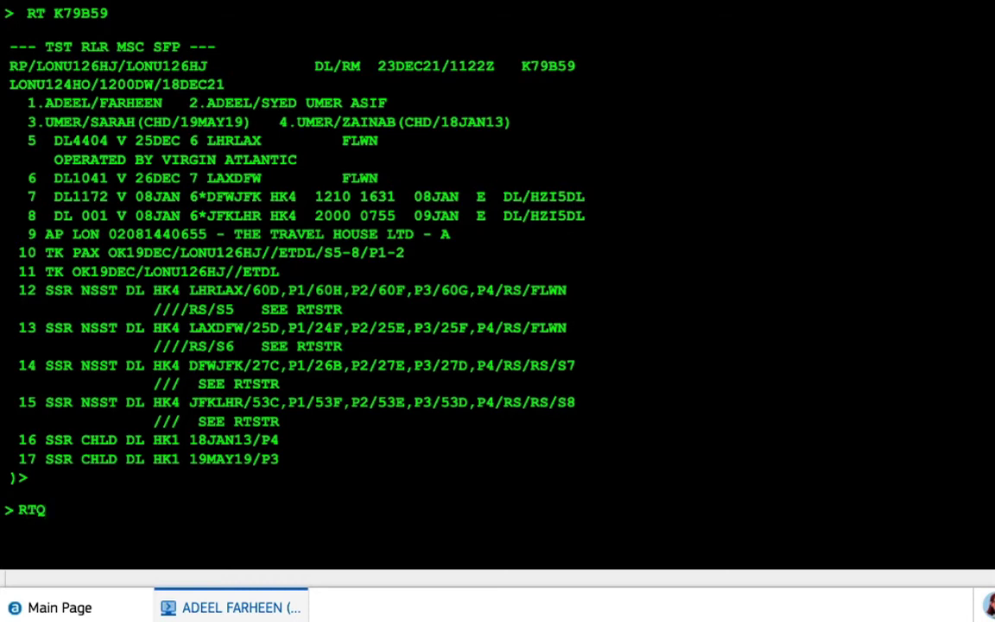
pyautogui.press('Return')
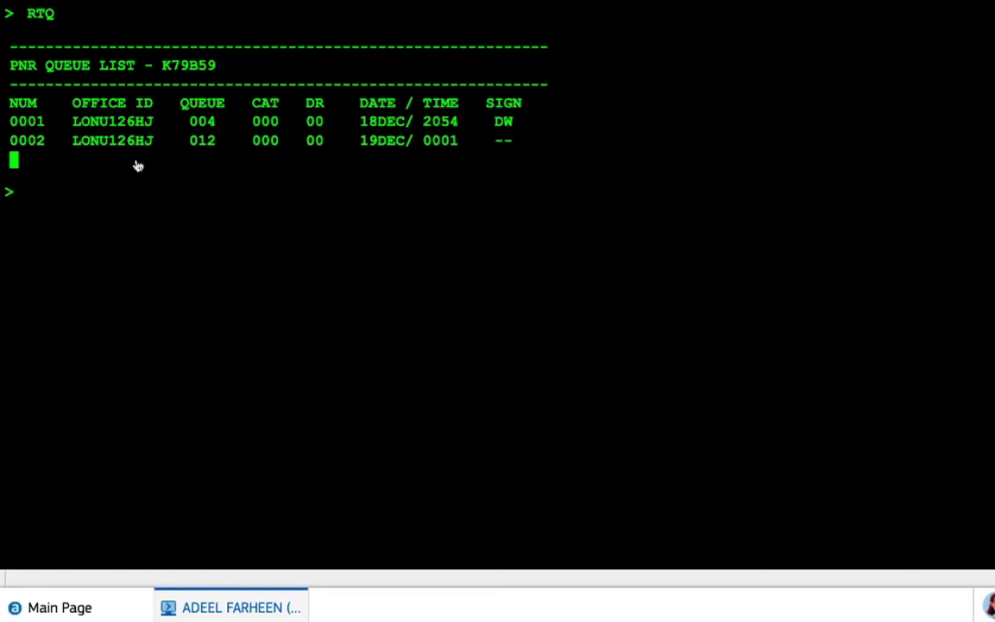
pyautogui.moveTo(185, 148); pyautogui.dragTo(232, 147)
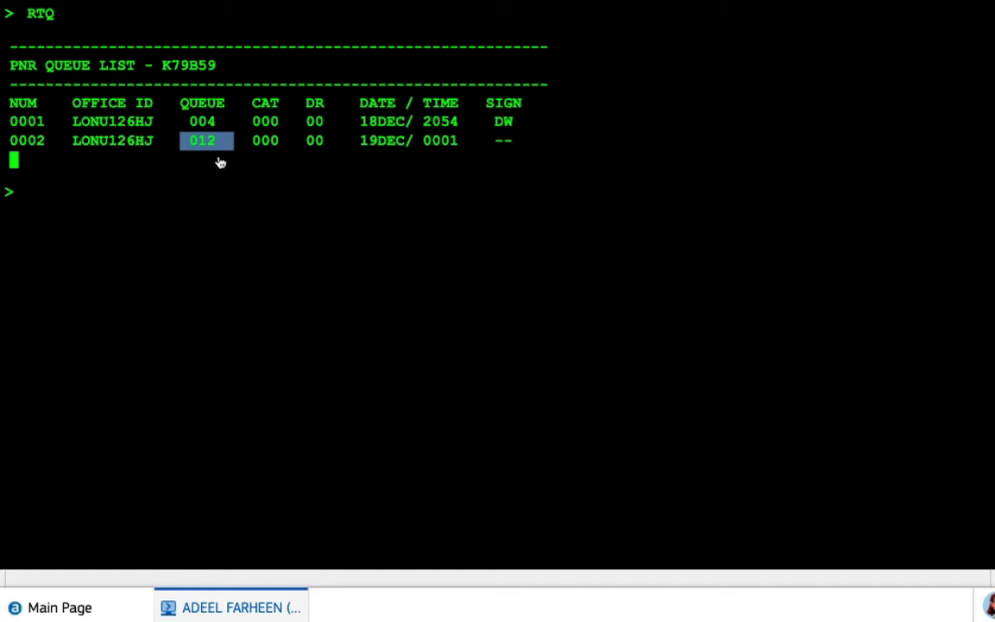
pyautogui.click(235, 153)
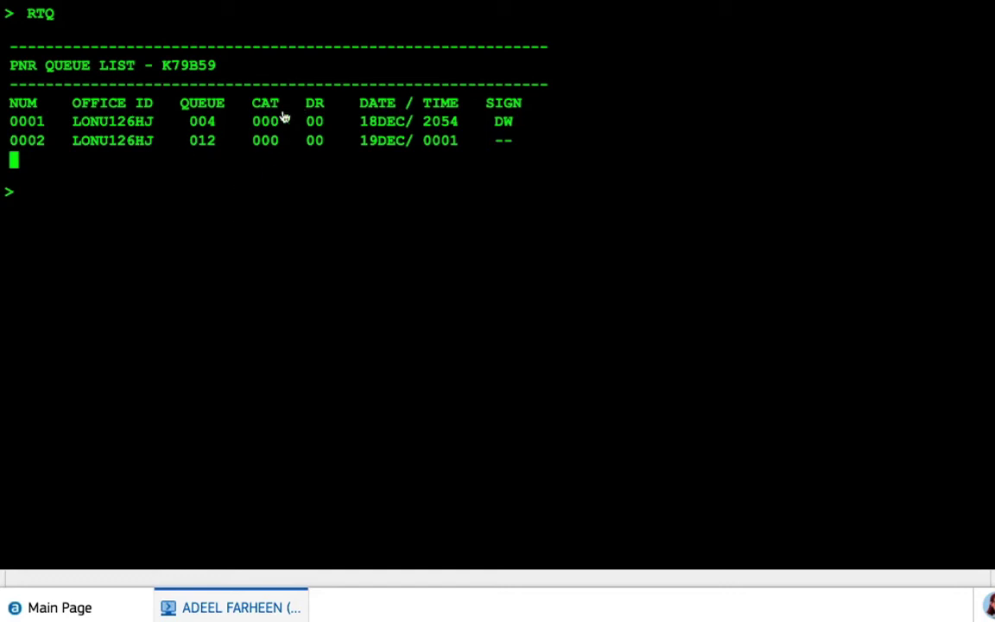
pyautogui.write('RT')
pyautogui.press('Return')
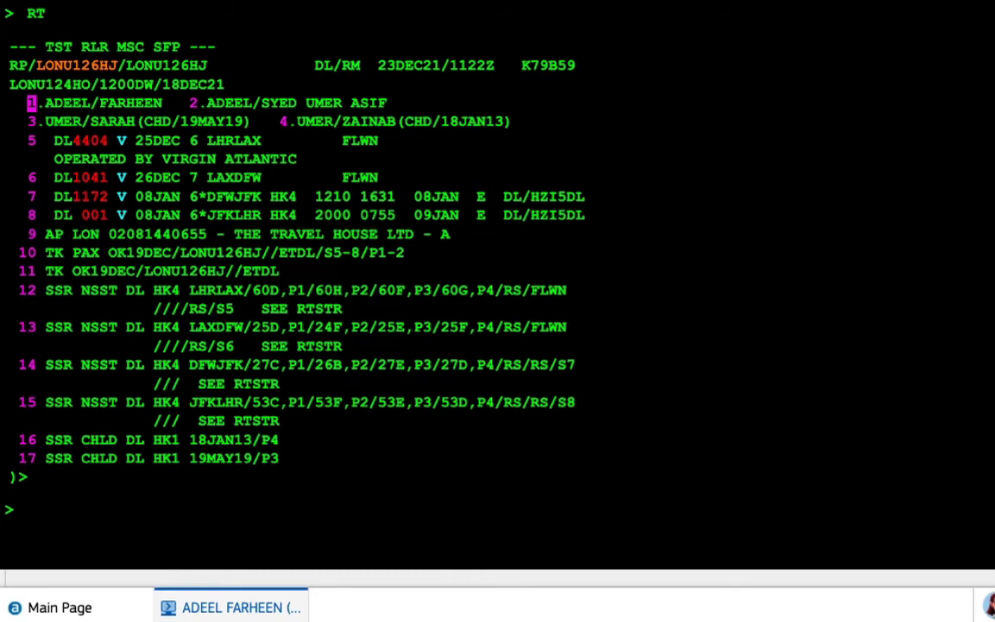
pyautogui.write('RTQ')
pyautogui.press('Return')
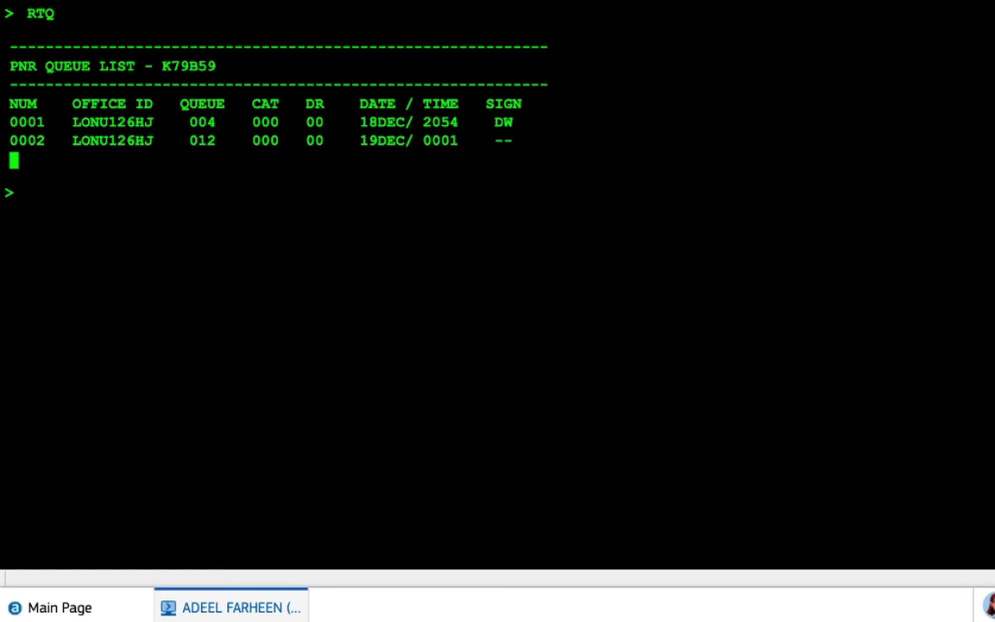
pyautogui.write('QXP2')
pyautogui.press('BackSpace')
pyautogui.write('/ALL')
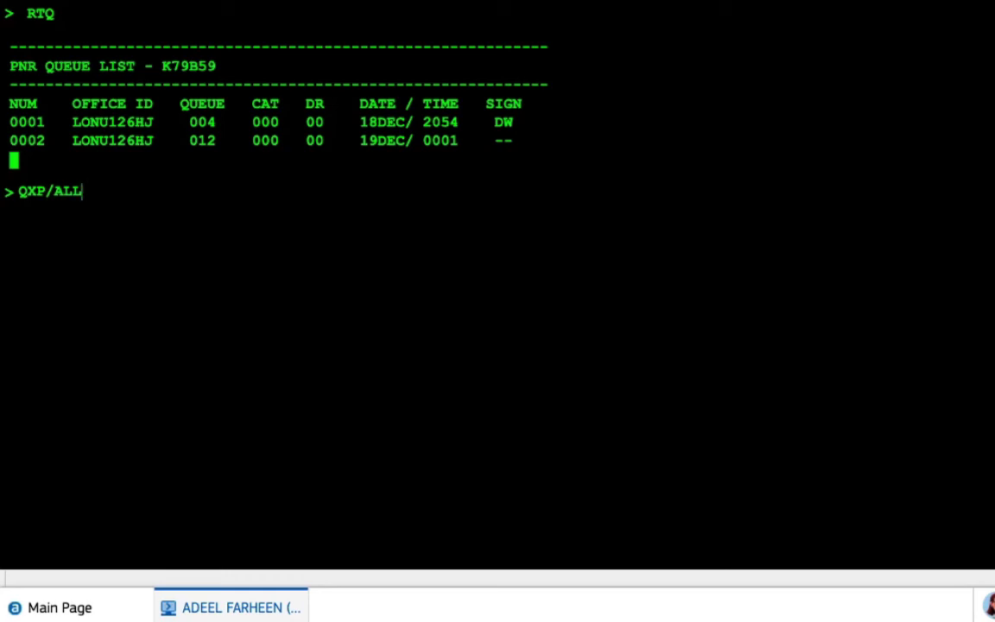
pyautogui.press('BackSpace')
pyautogui.press('BackSpace')
pyautogui.press('BackSpace')
pyautogui.press('BackSpace')
pyautogui.write('1')
pyautogui.press('BackSpace')
pyautogui.write('2')
pyautogui.press('BackSpace')
pyautogui.write('3')
pyautogui.press('BackSpace')
pyautogui.write('4')
pyautogui.press('BackSpace')
pyautogui.write('5')
pyautogui.press('BackSpace')
pyautogui.press('BackSpace')
pyautogui.press('BackSpace')
pyautogui.press('BackSpace')
pyautogui.write('RT')
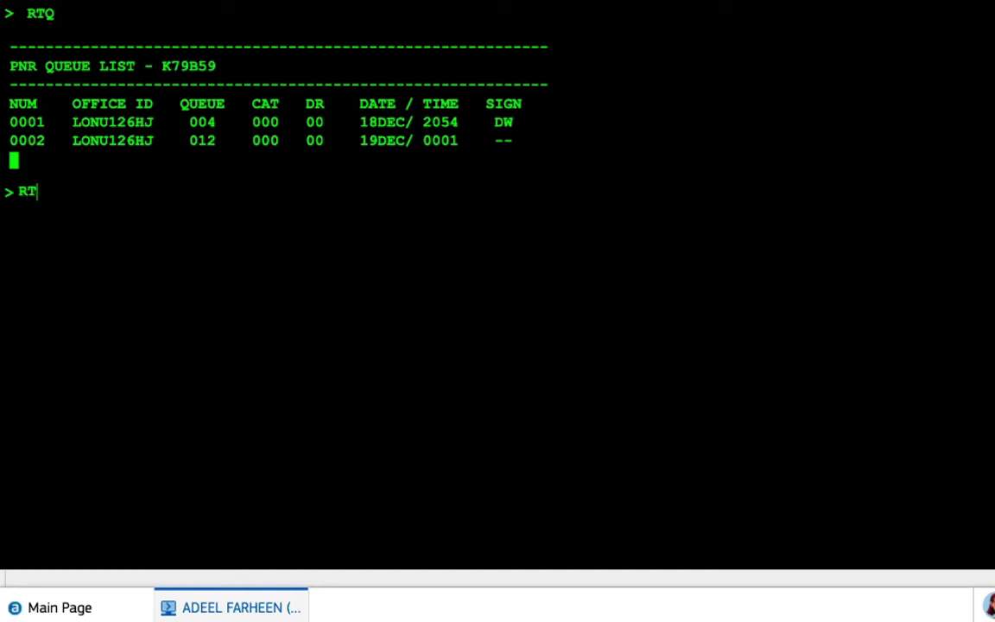
pyautogui.press('Return')
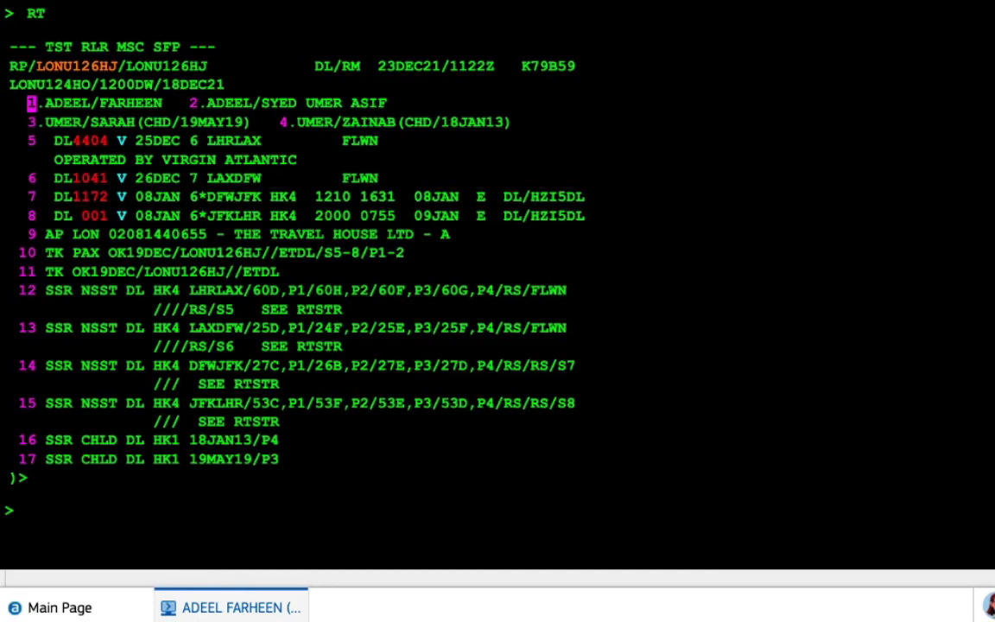
pyautogui.write('Q')
pyautogui.press('BackSpace')
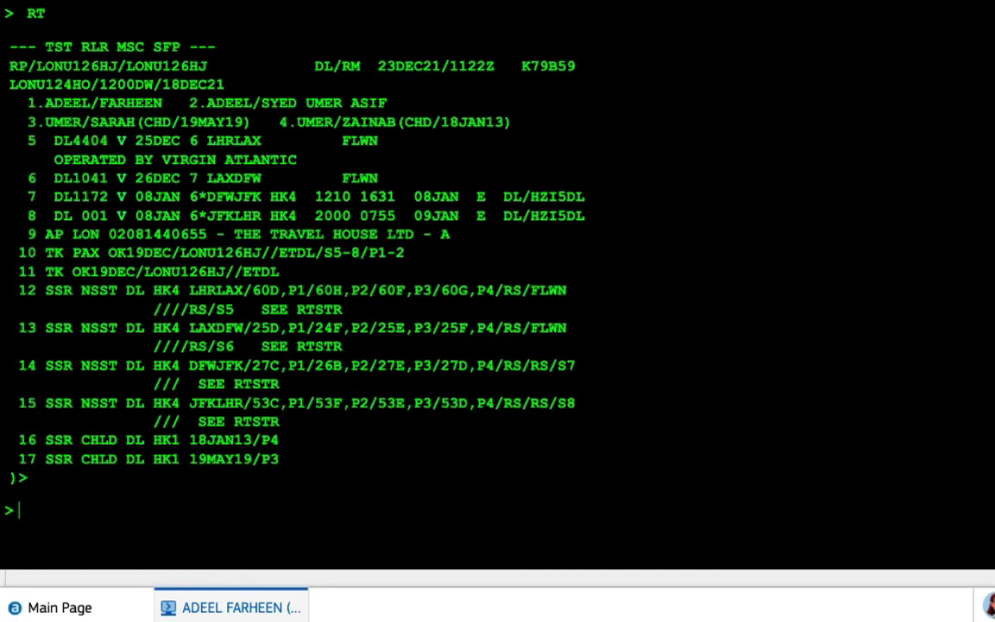
pyautogui.write('RTQ')
pyautogui.press('Return')
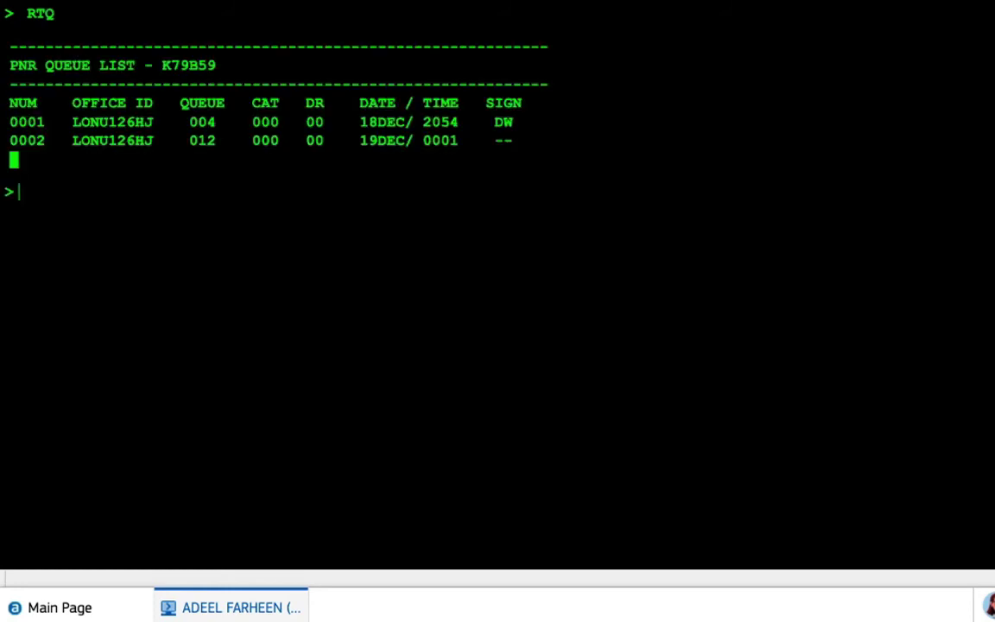
pyautogui.write('QE7C1D1')
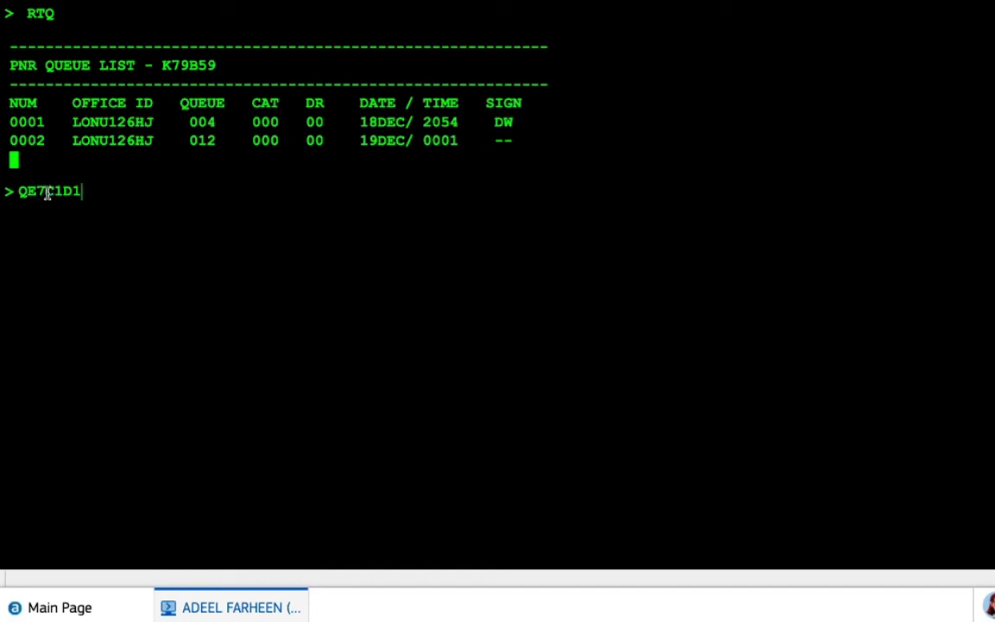
pyautogui.moveTo(44, 192); pyautogui.dragTo(19, 192)
pyautogui.click(120, 188)
pyautogui.press('Return')
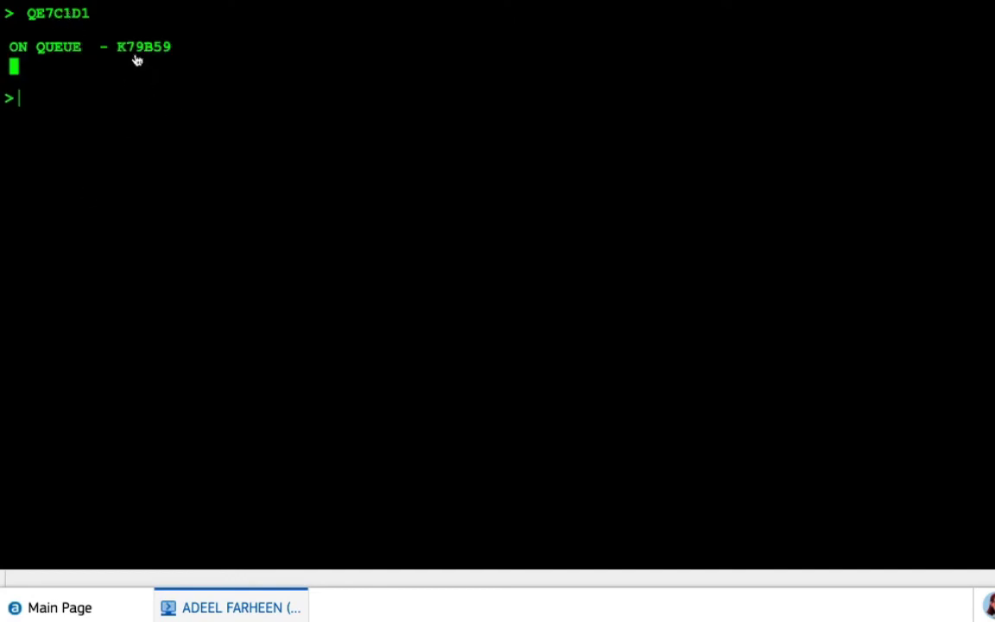
pyautogui.moveTo(122, 50); pyautogui.dragTo(178, 50)
pyautogui.rightClick(157, 50)
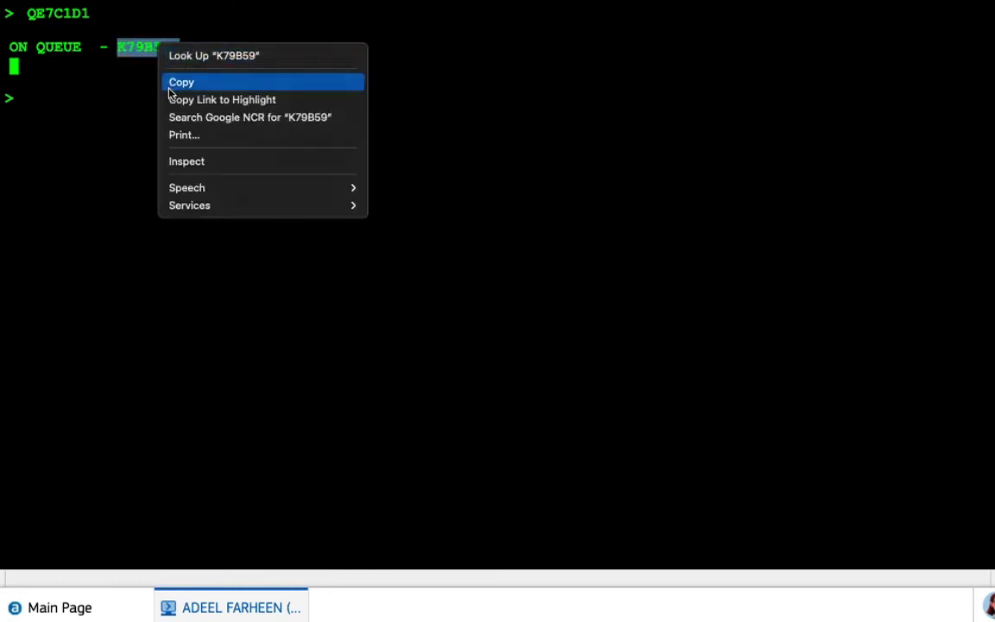
pyautogui.click(171, 83)
pyautogui.write('RT')
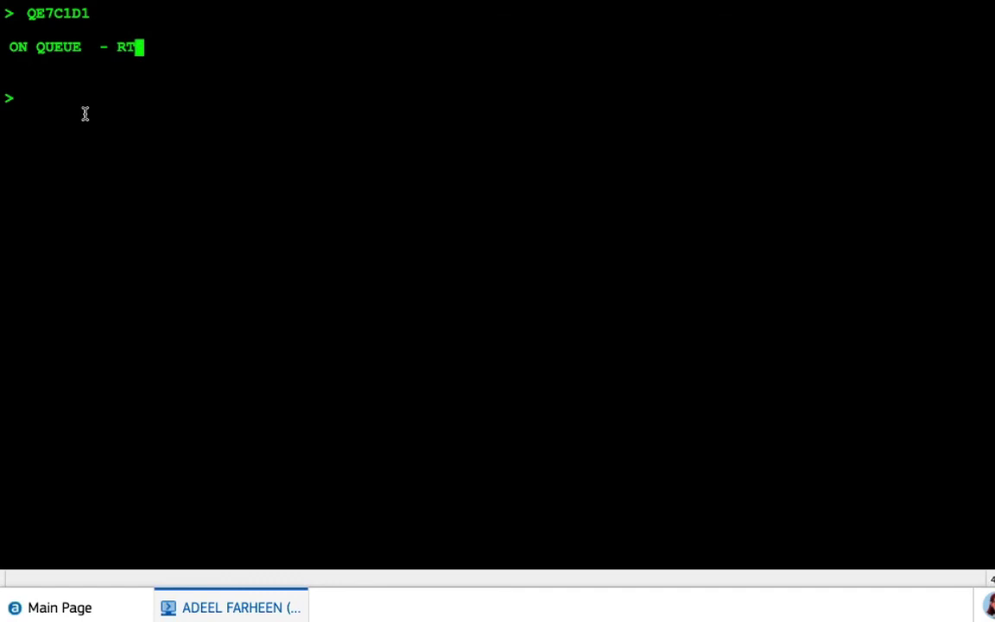
pyautogui.press('BackSpace')
pyautogui.press('BackSpace')
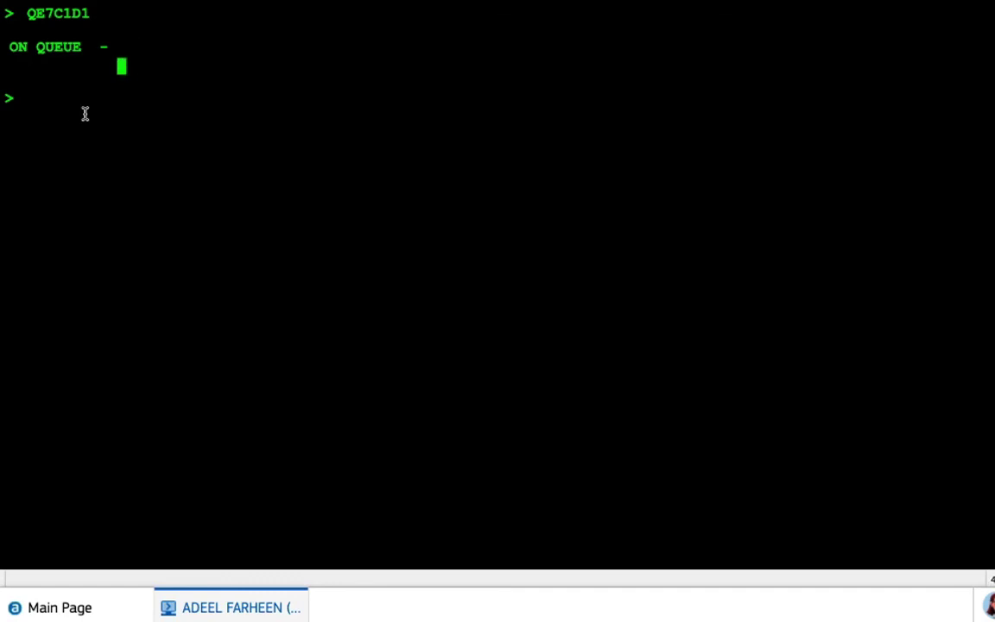
pyautogui.click(55, 102)
pyautogui.write('RT')
pyautogui.hotkey('ctrl', 'v')
pyautogui.press('Return')
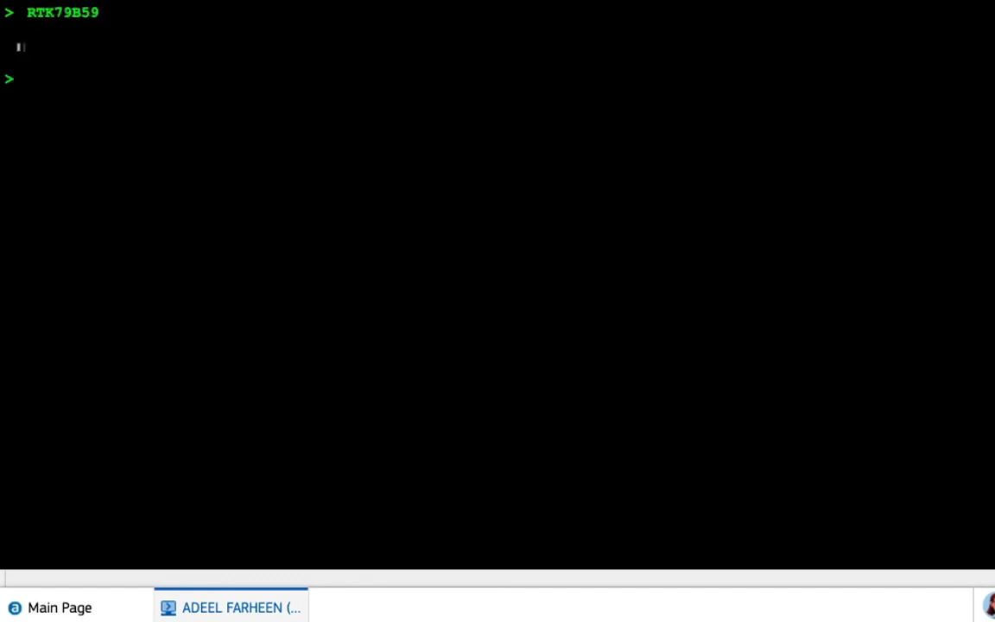
pyautogui.write('RTQ')
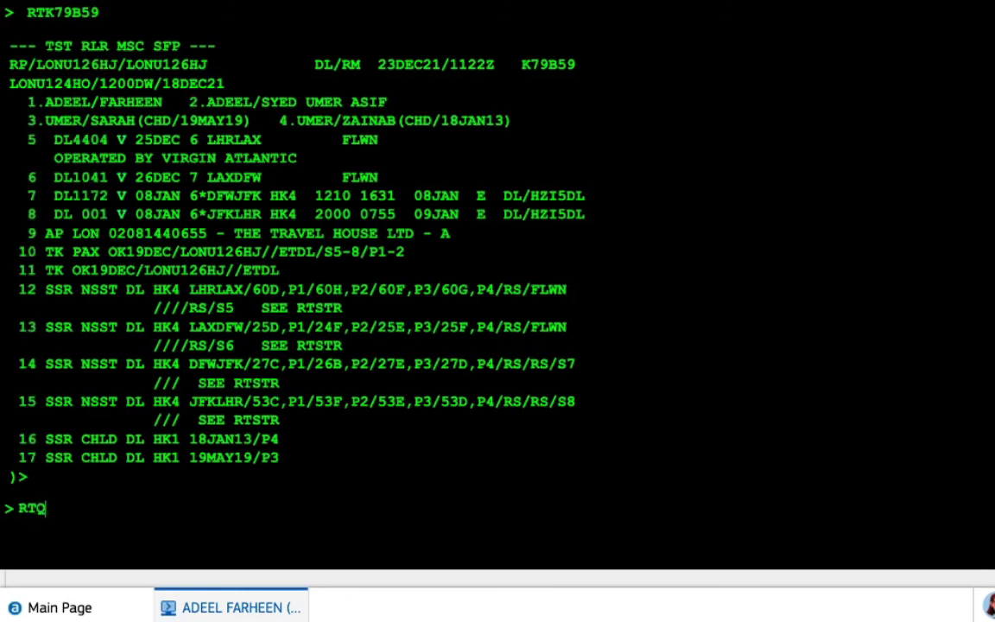
pyautogui.press('Return')
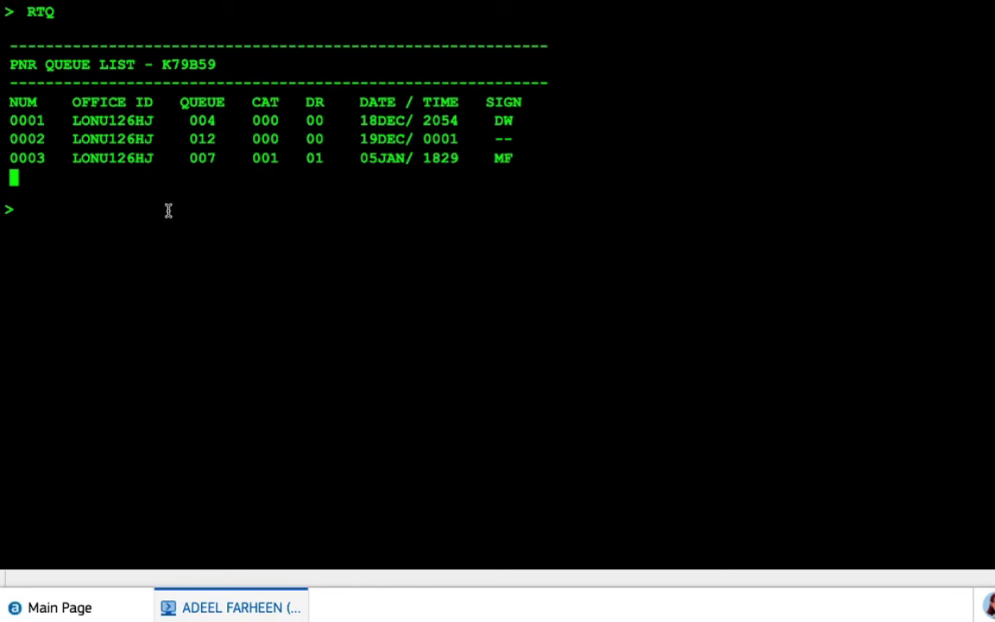
# Remove queue entry 3 (queue 007) from the booking with QXP3
pyautogui.write('QXP/ALL')
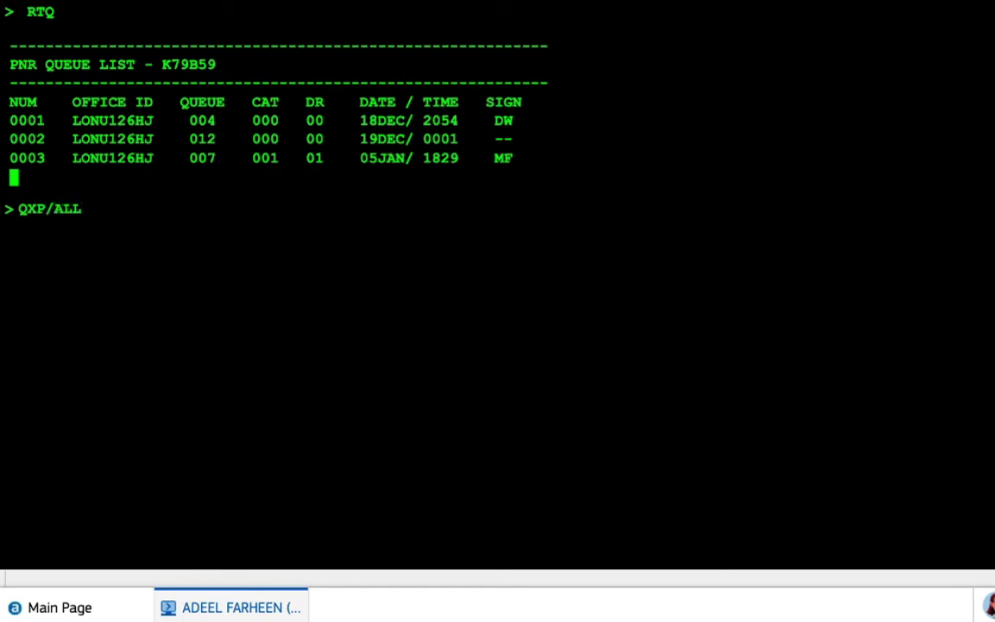
pyautogui.press('BackSpace')
pyautogui.press('BackSpace')
pyautogui.press('BackSpace')
pyautogui.press('BackSpace')
pyautogui.write('3')
pyautogui.press('Return')
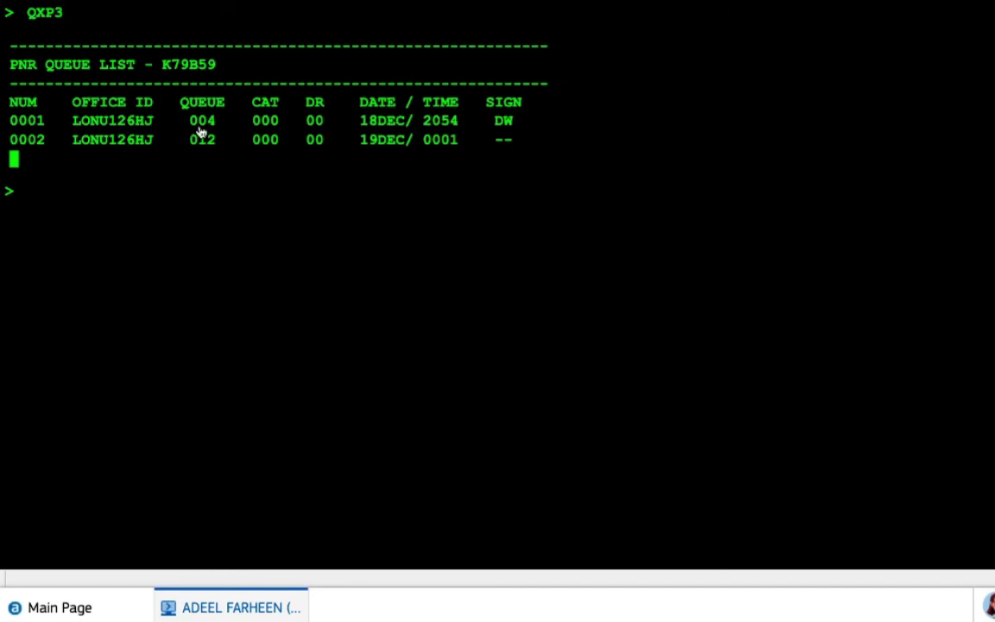
# Confirm with RTQ that only queues 004 and 012 remain, then redisplay the record with RT
pyautogui.scroll(3, 200, 131)
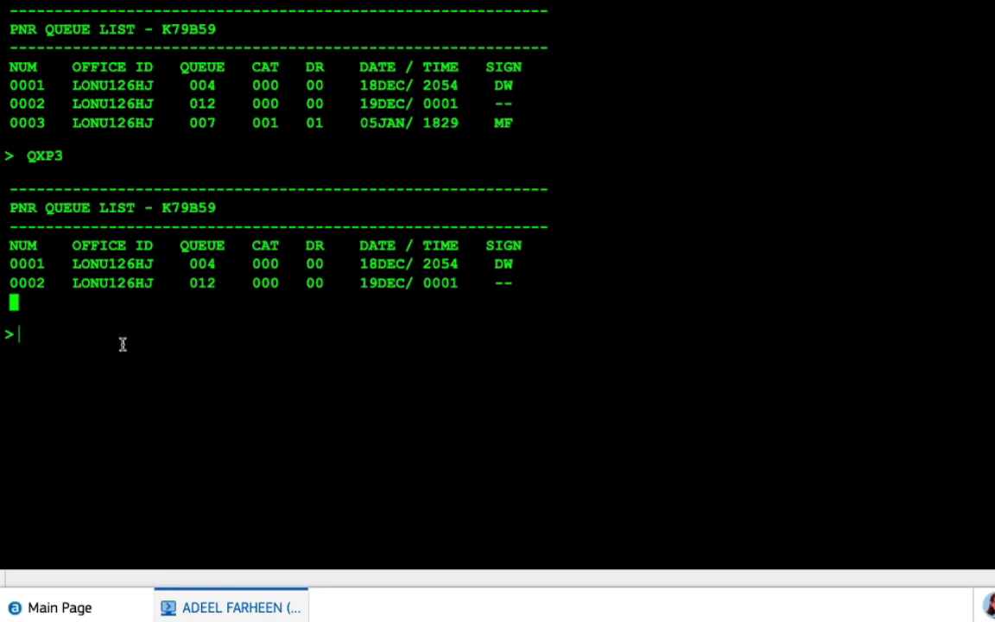
pyautogui.write('RTQ')
pyautogui.press('Return')
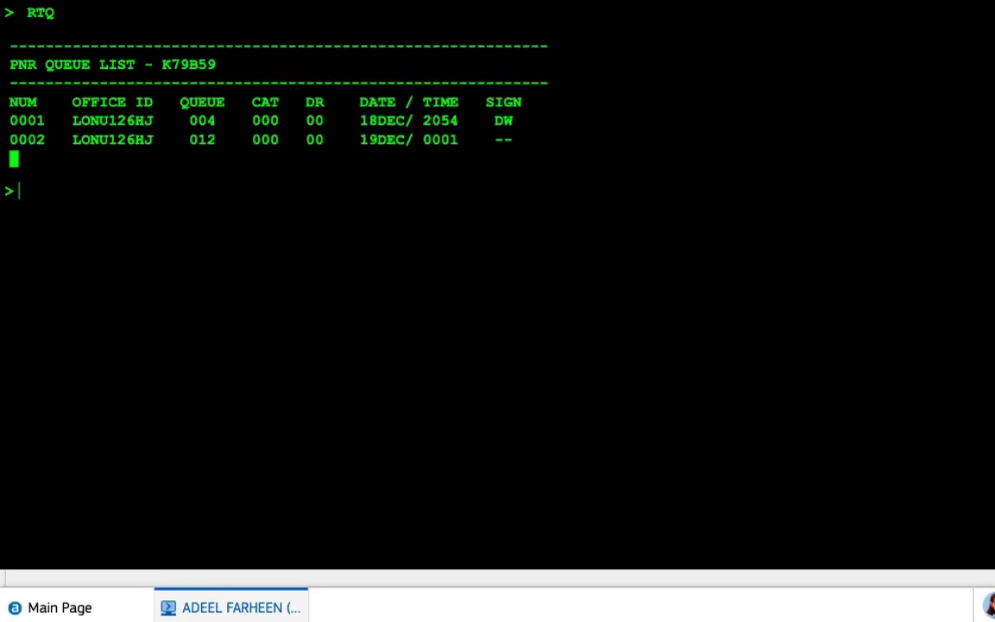
pyautogui.write('RT')
pyautogui.press('Return')
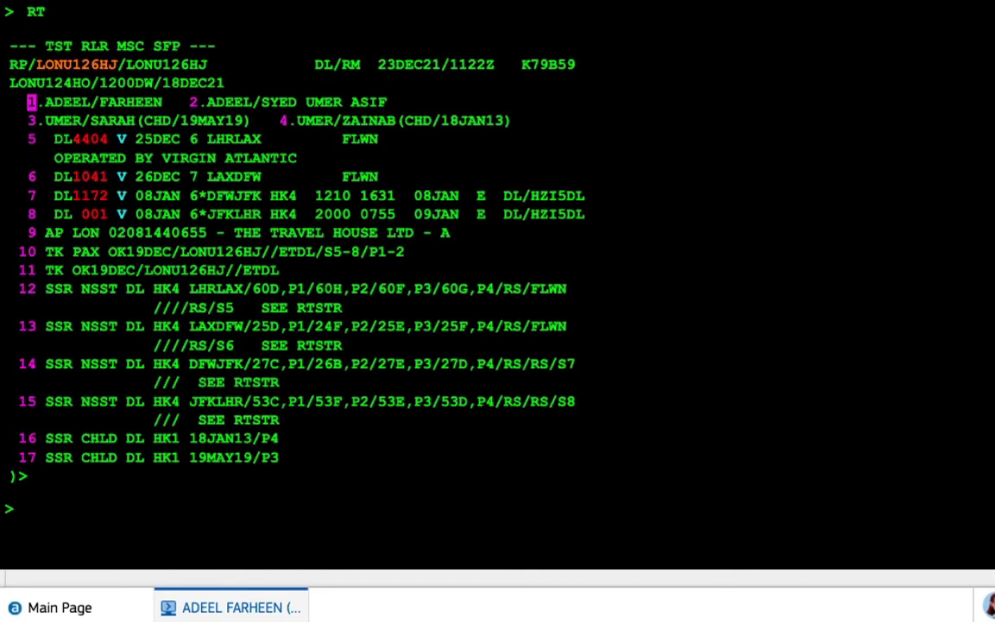
pyautogui.write('RHQ')
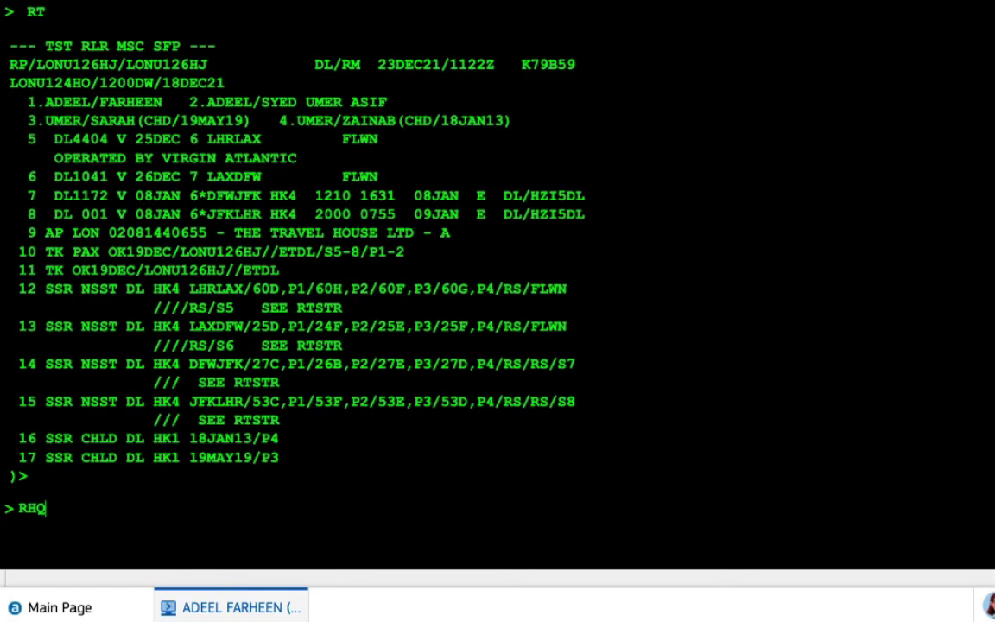
pyautogui.press('Return')
pyautogui.scroll(-1, 254, 401)
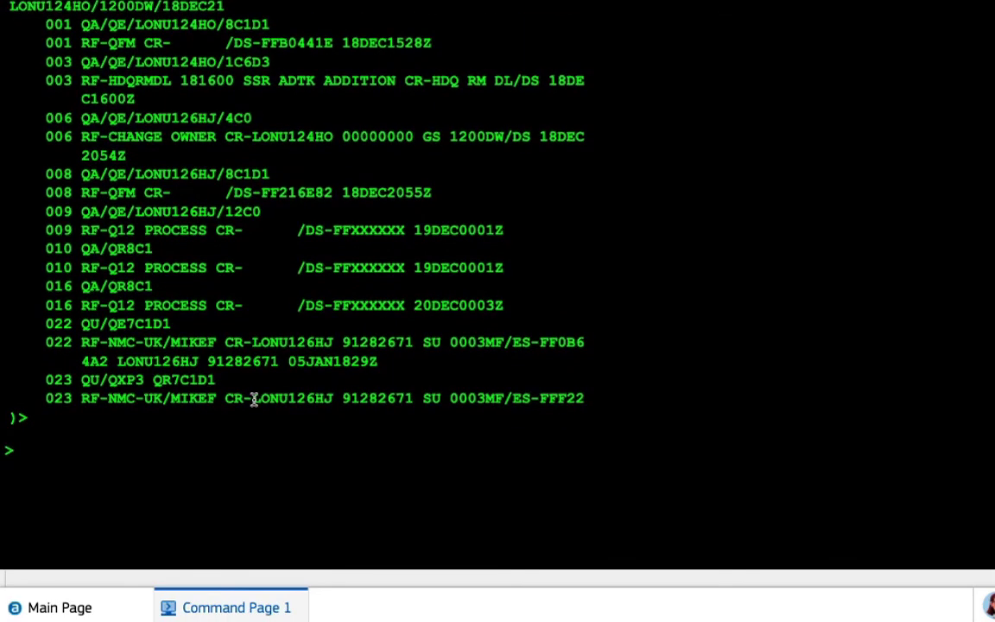
pyautogui.write('MD')
pyautogui.press('Return')
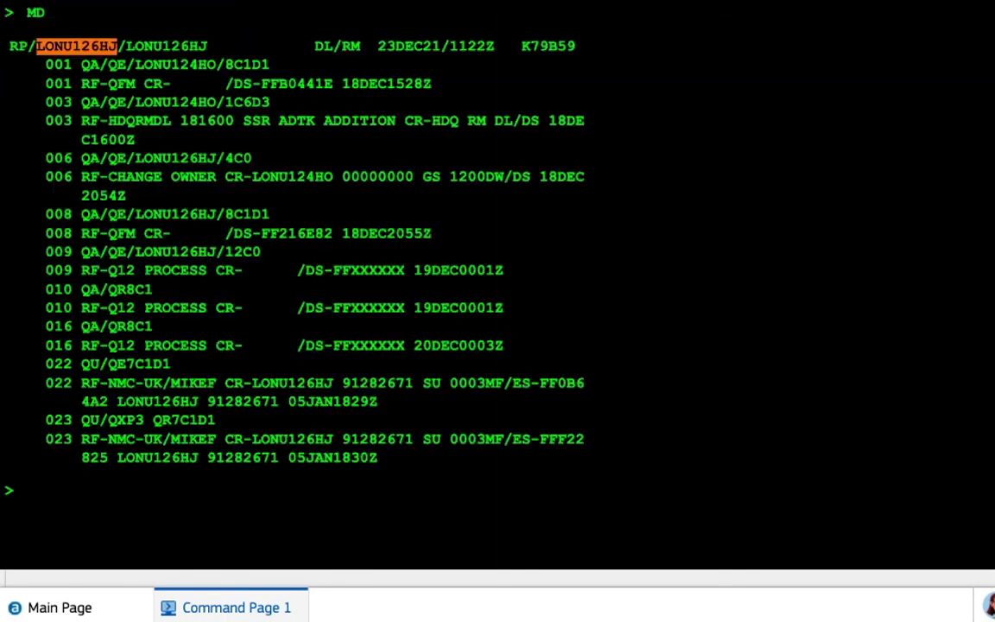
pyautogui.scroll(-2, 264, 342)
pyautogui.write('MD')
pyautogui.press('Return')
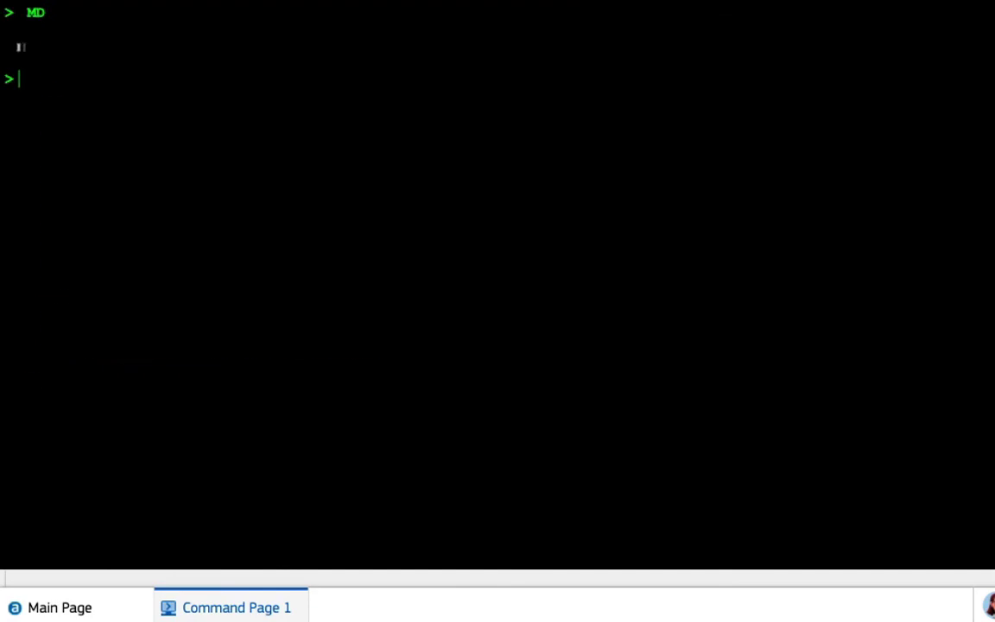
pyautogui.scroll(-3, 291, 349)
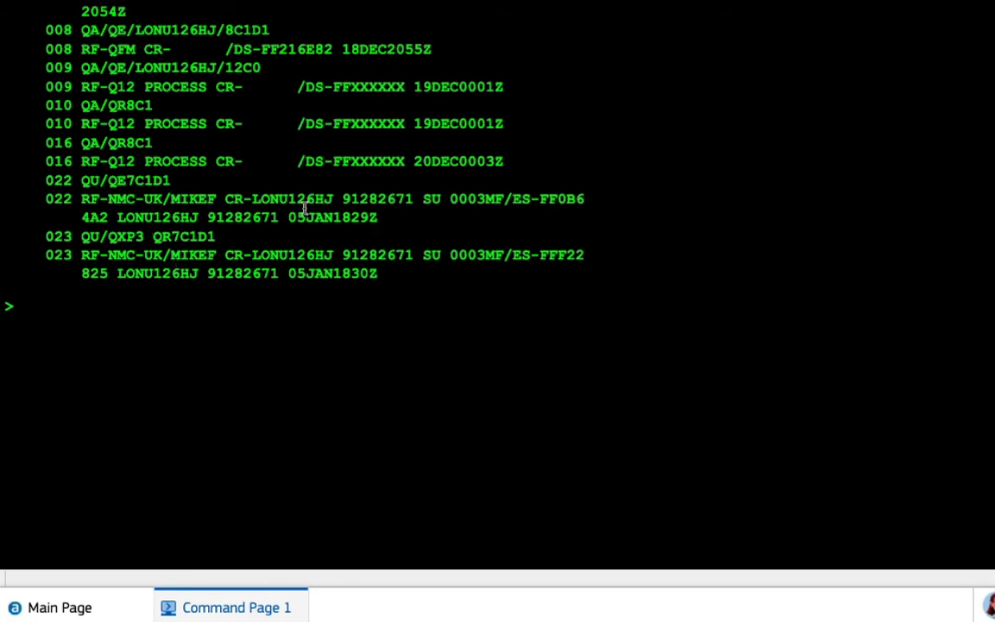
pyautogui.scroll(3, 304, 207)
pyautogui.scroll(3, 304, 212)
pyautogui.scroll(5, 229, 286)
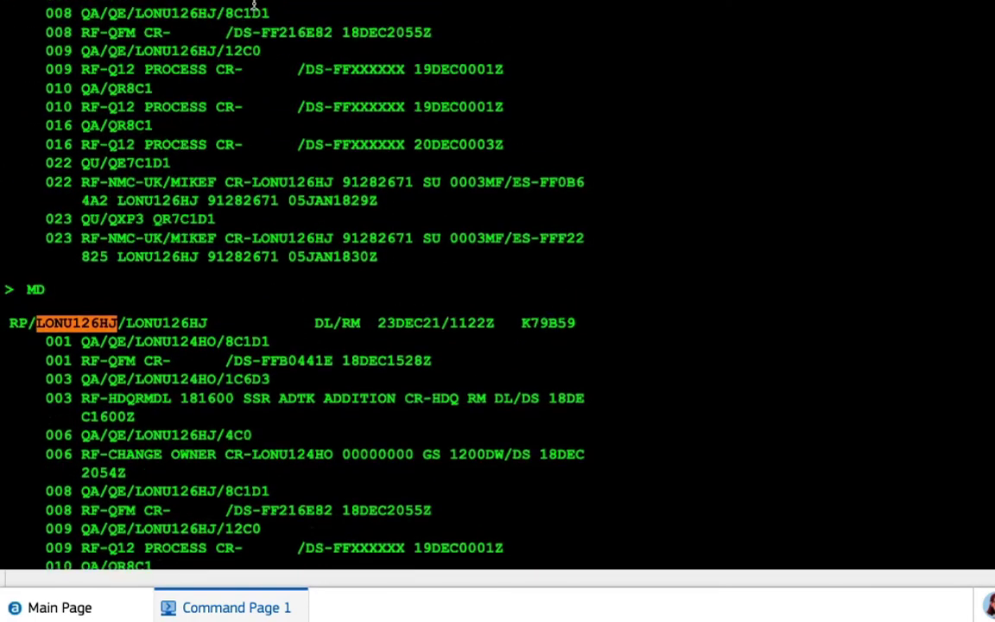
pyautogui.scroll(1, 233, 9)
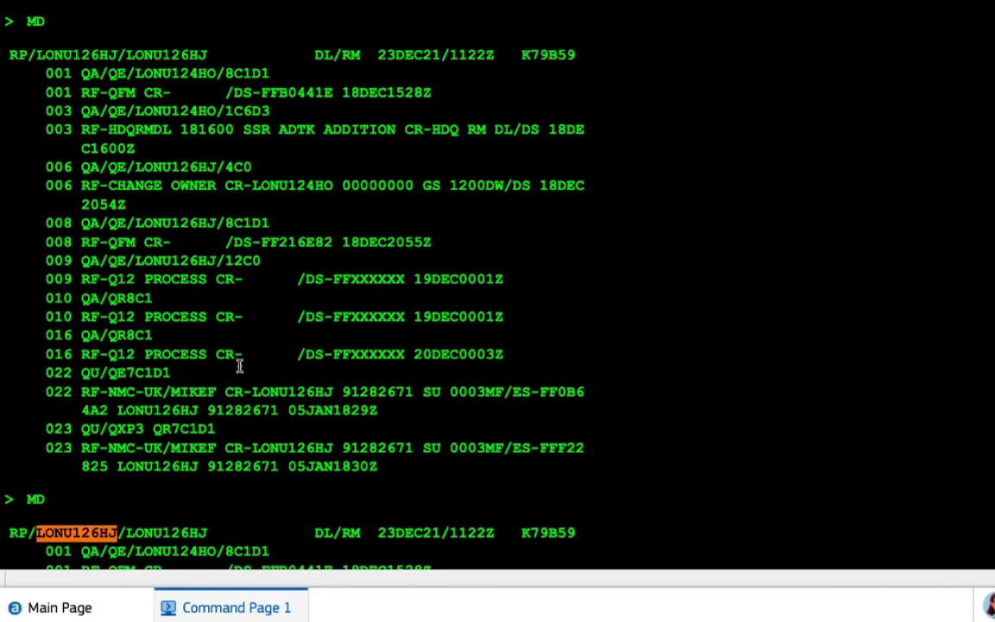
pyautogui.scroll(-10, 239, 365)
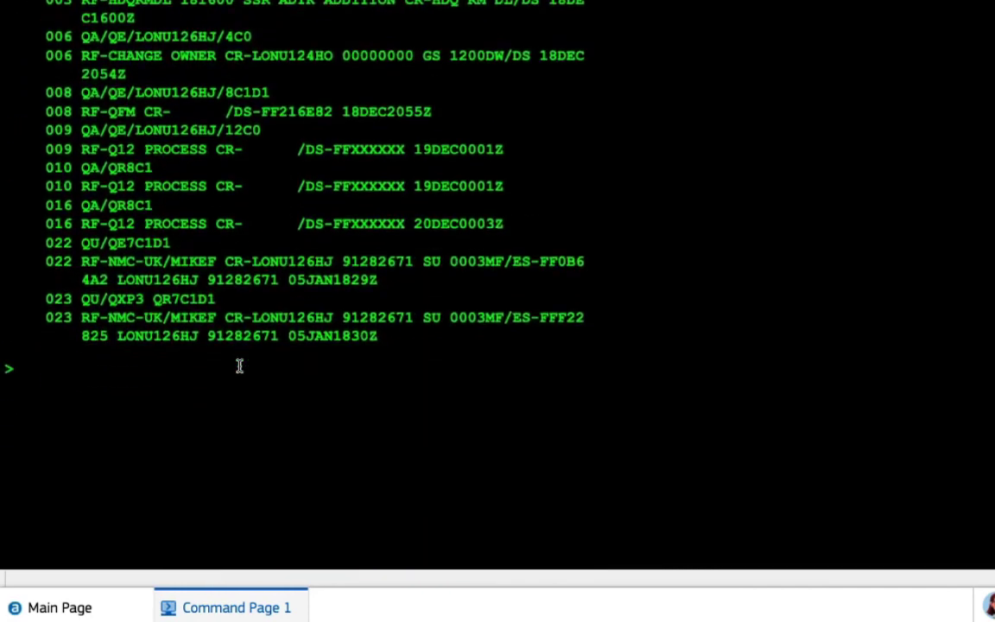
pyautogui.write('RT')
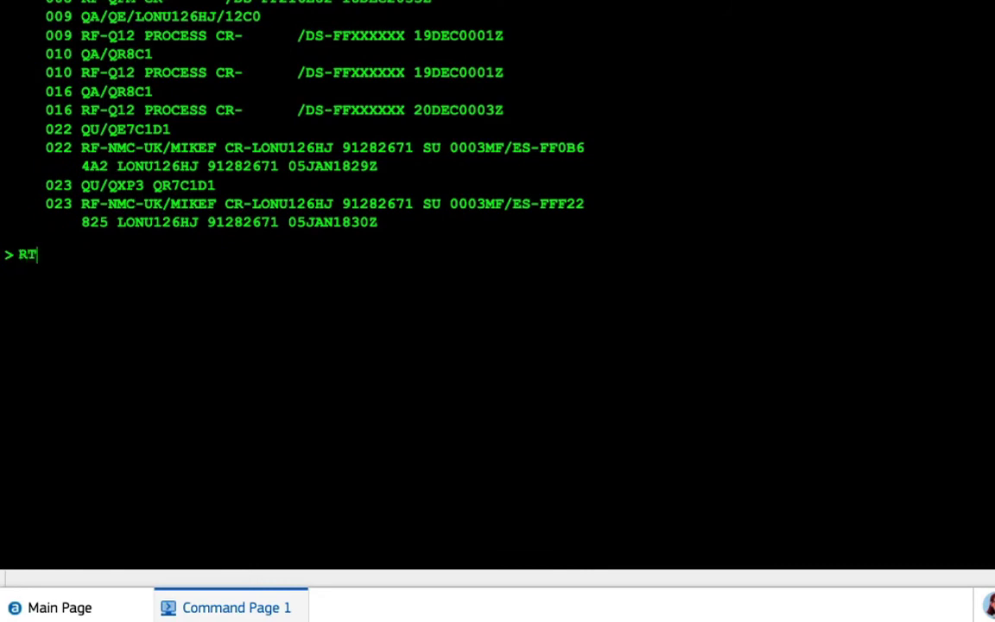
pyautogui.press('Return')
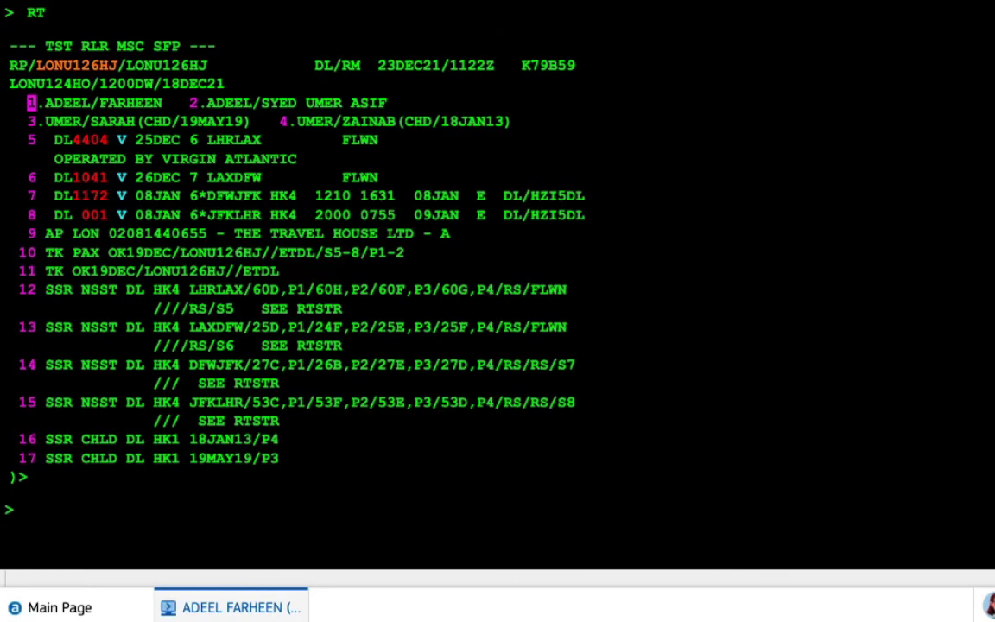